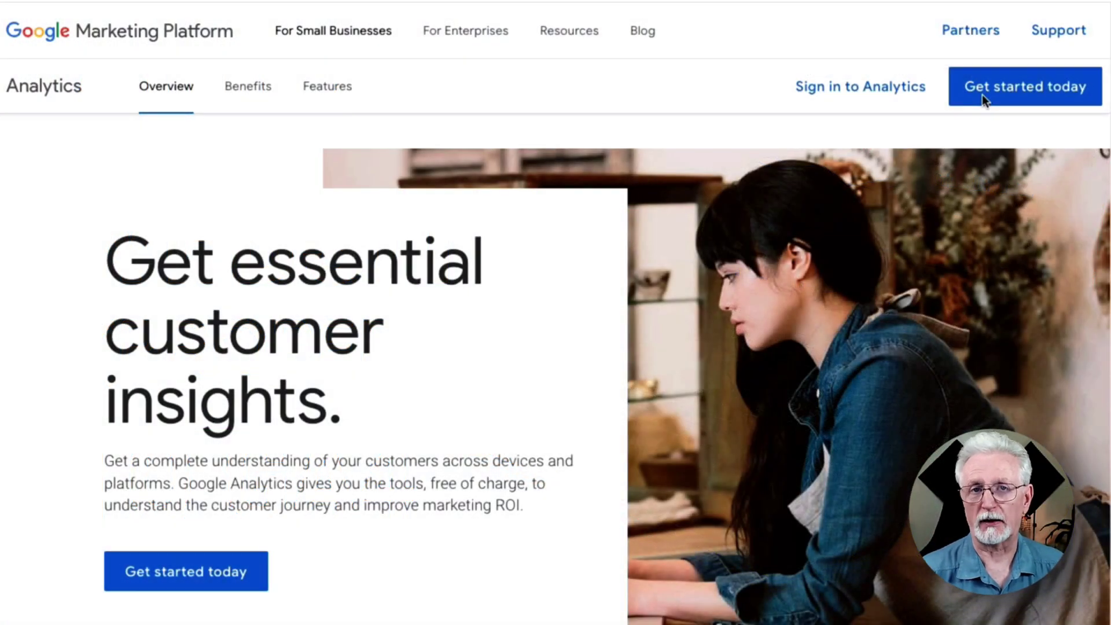
Sign in to Google Analytics with the Google account to reach the welcome page
{"action": "left_click", "coordinate": [884, 86]}
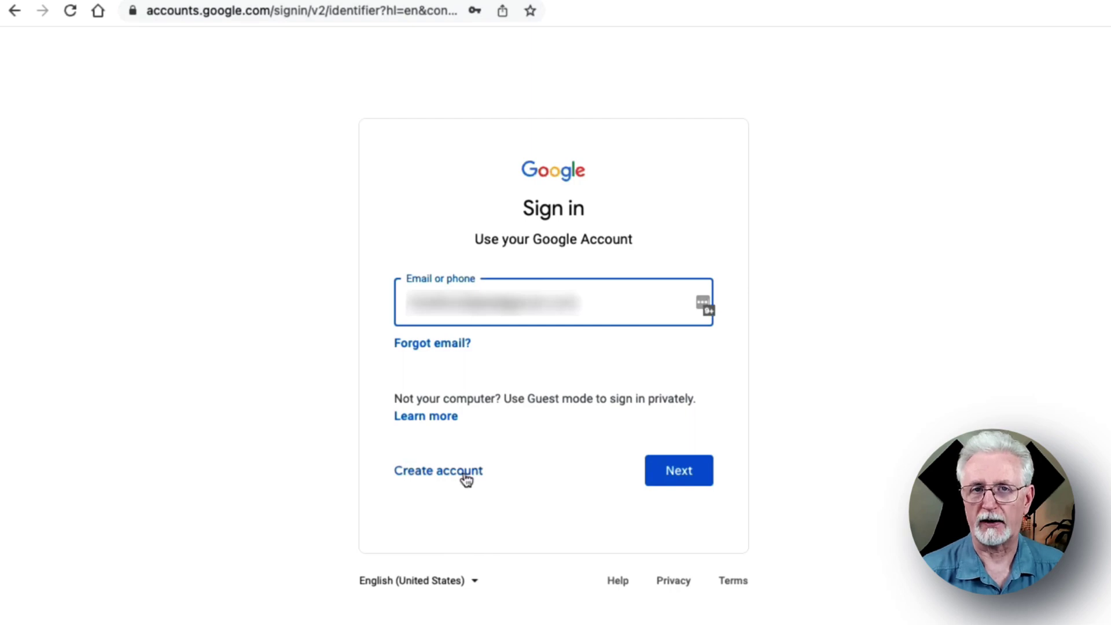
{"action": "left_click", "coordinate": [677, 471]}
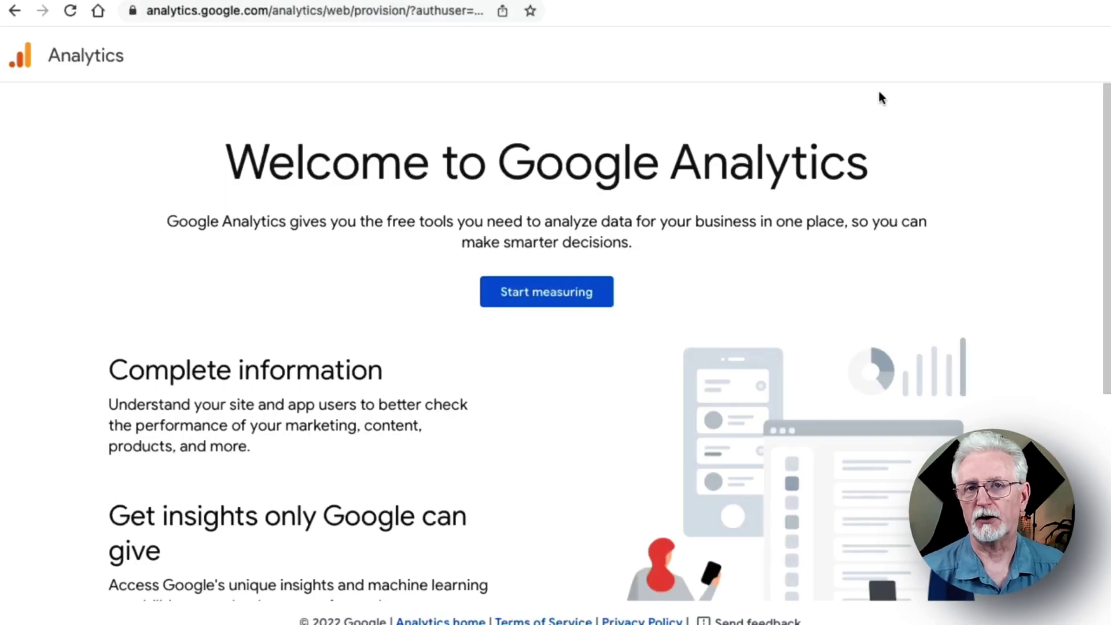
Create the account 'My Awesome Website' with the default data-sharing options enabled
{"action": "left_click", "coordinate": [554, 307]}
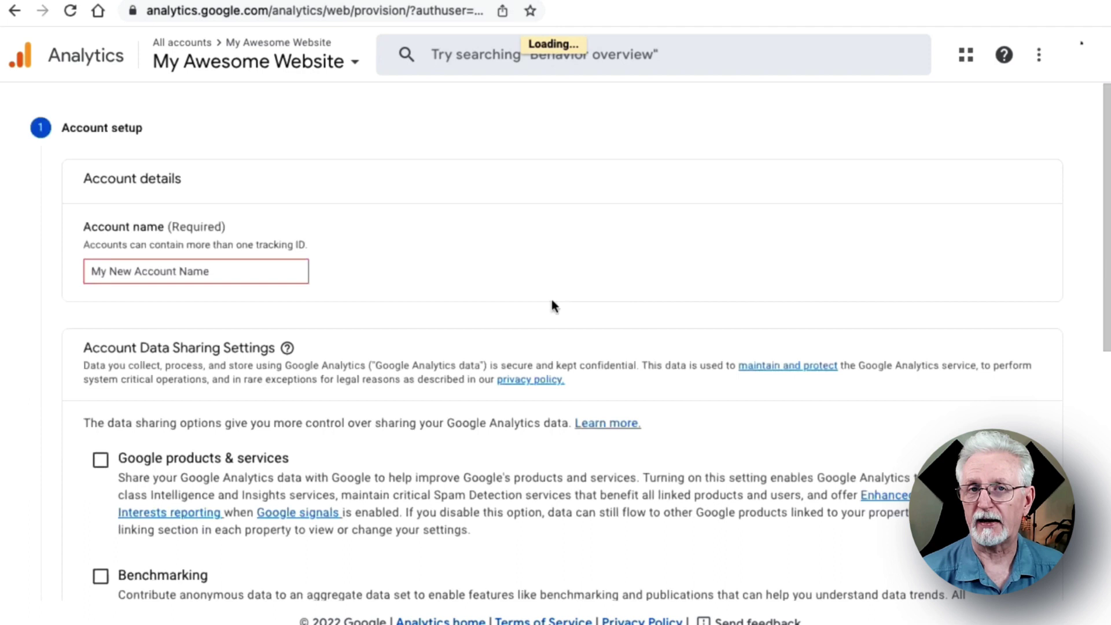
{"action": "left_click", "coordinate": [213, 271]}
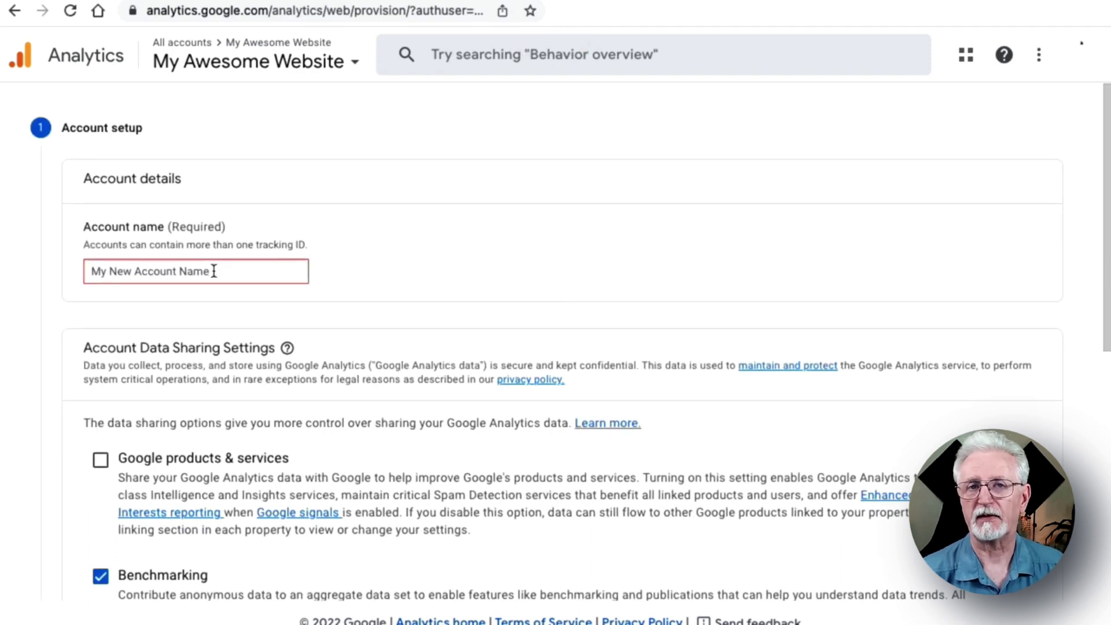
{"action": "type", "text": "My A"}
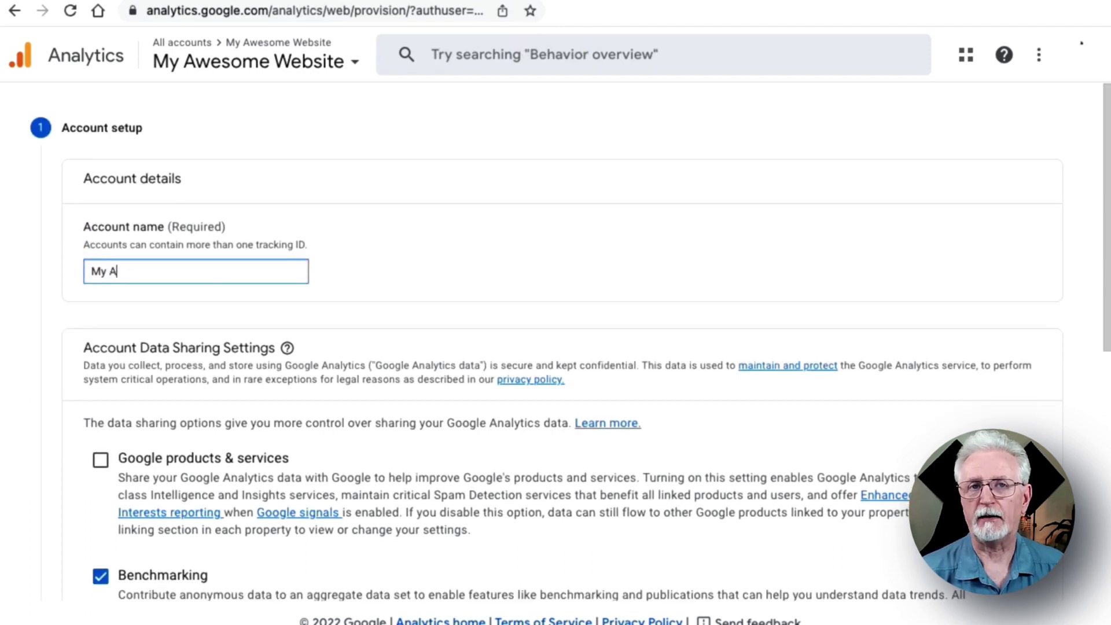
{"action": "type", "text": "wesome Website"}
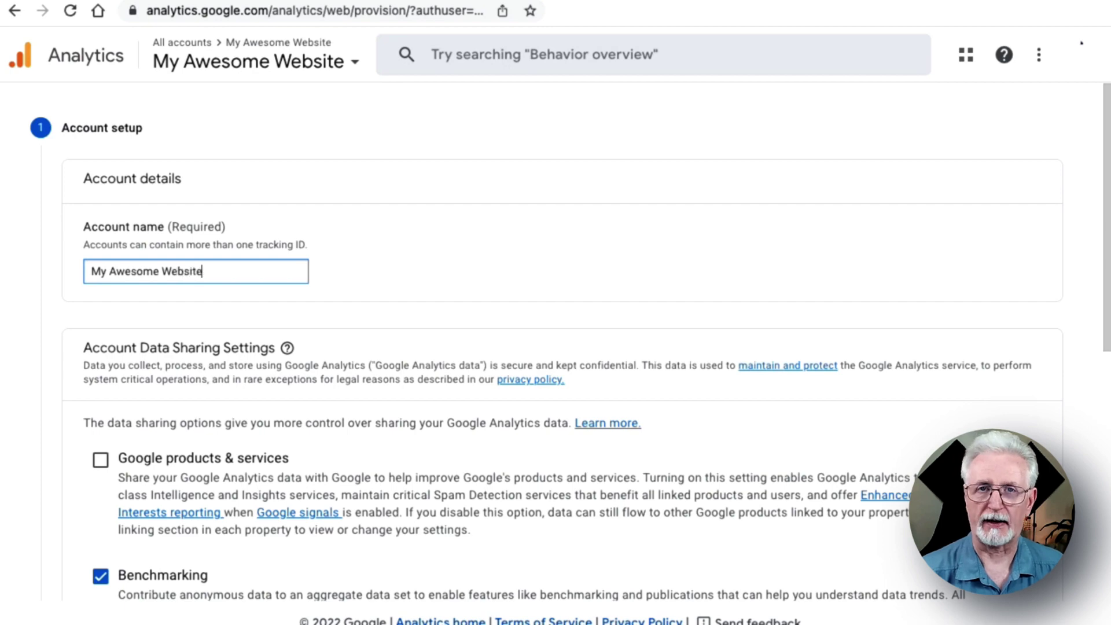
{"action": "scroll", "coordinate": [397, 320], "scroll_direction": "down", "scroll_amount": 8}
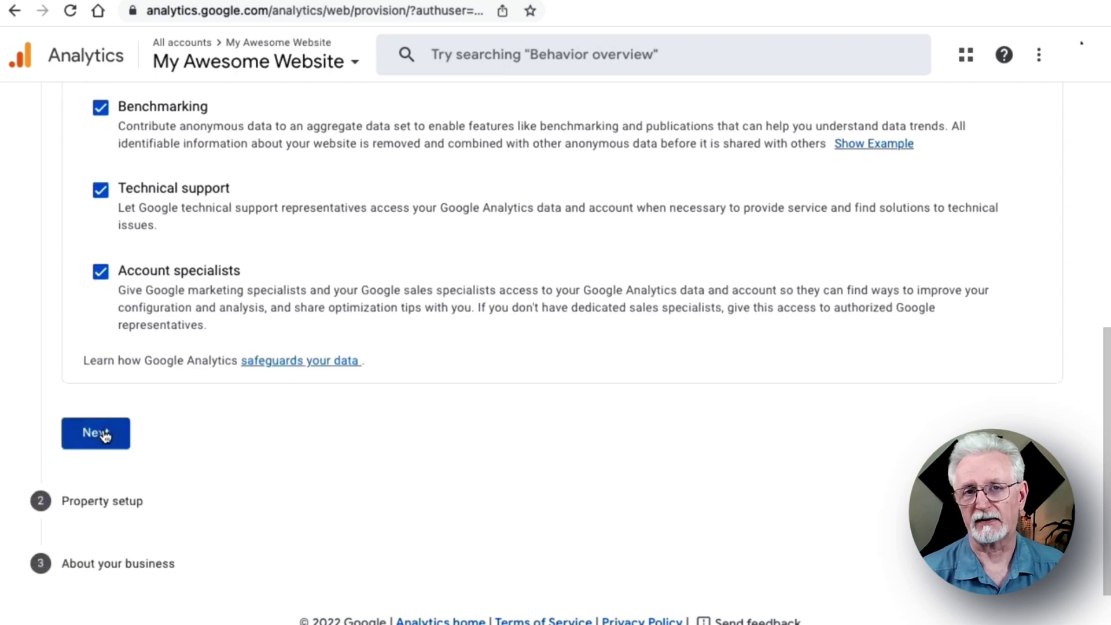
{"action": "left_click", "coordinate": [104, 436]}
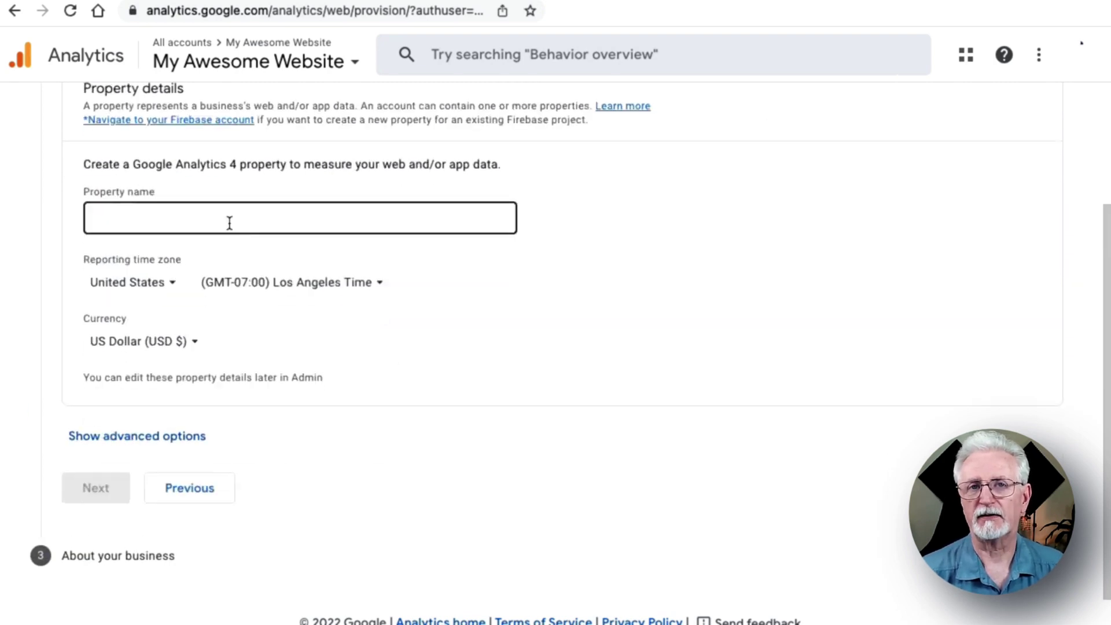
Name the new property 'Demo Website Property'
{"action": "left_click", "coordinate": [295, 213]}
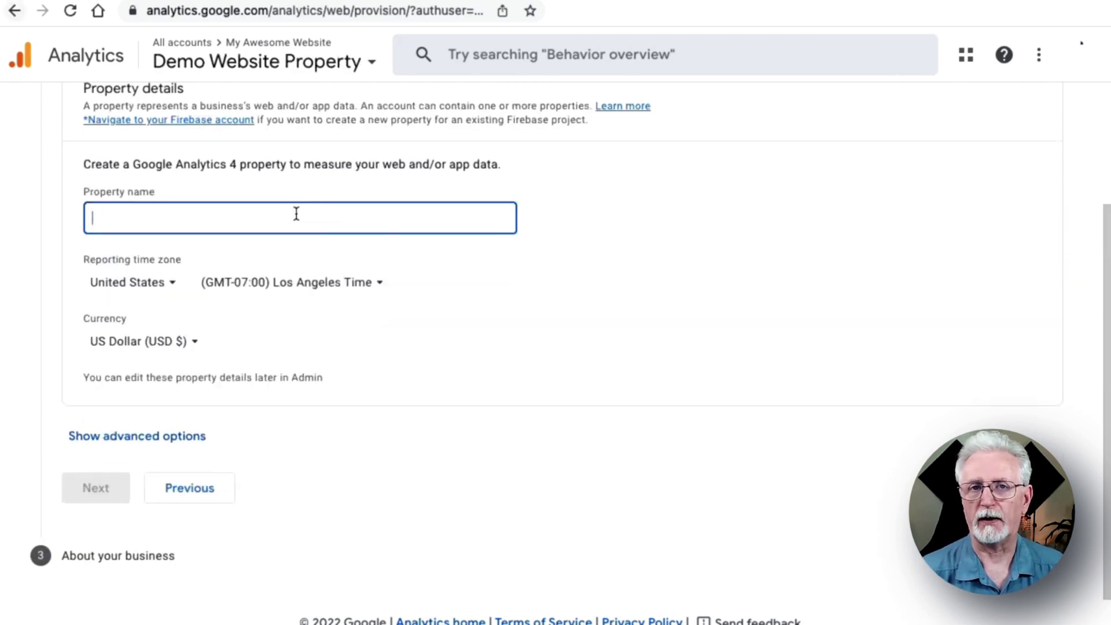
{"action": "type", "text": "Demo We"}
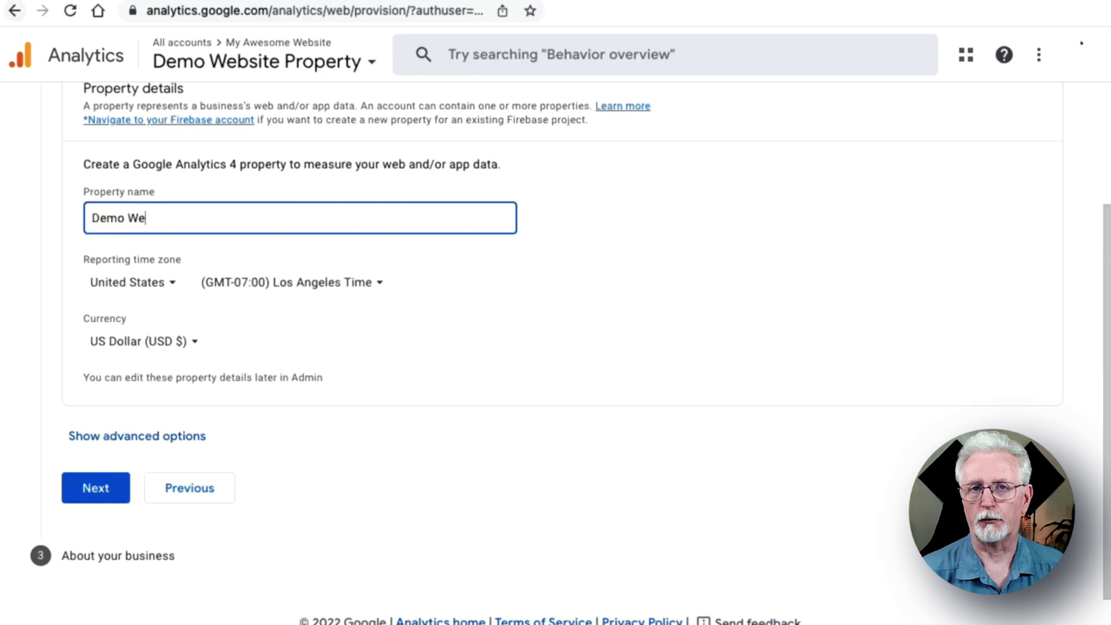
{"action": "type", "text": "bsite Property"}
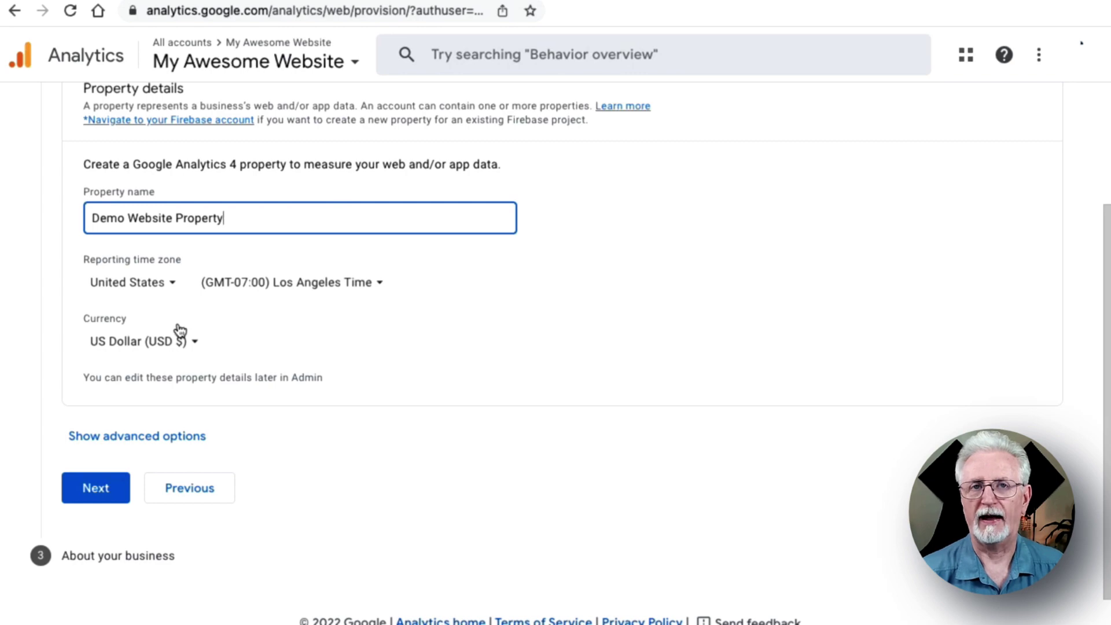
{"action": "left_click", "coordinate": [78, 492]}
Set the business industry to Health and the business size to Small
{"action": "left_click", "coordinate": [156, 255]}
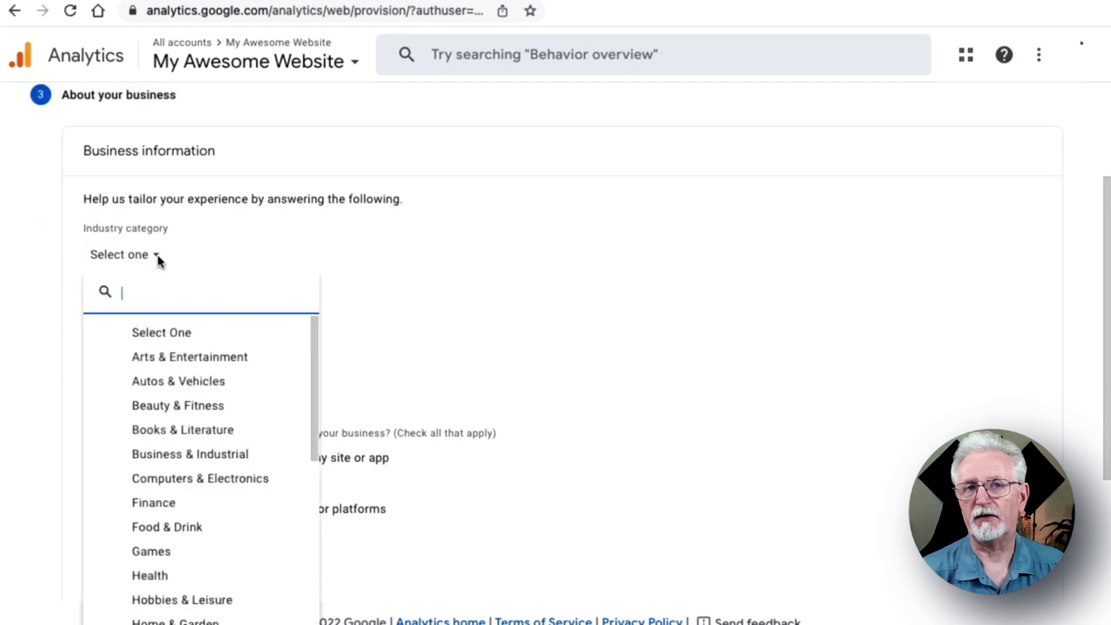
{"action": "left_click", "coordinate": [146, 575]}
{"action": "left_click", "coordinate": [91, 317]}
Select all nine usage goals except Other and create the property
{"action": "scroll", "coordinate": [304, 339], "scroll_direction": "down", "scroll_amount": 4}
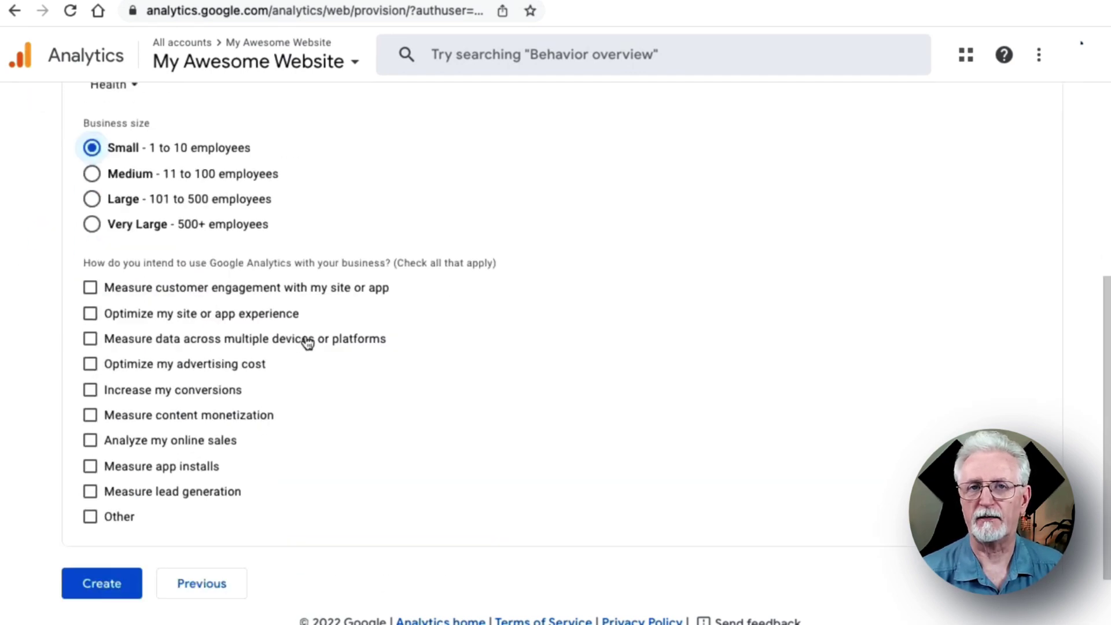
{"action": "left_click", "coordinate": [90, 255]}
{"action": "left_click", "coordinate": [90, 280]}
{"action": "left_click", "coordinate": [91, 306]}
{"action": "left_click", "coordinate": [90, 331]}
{"action": "left_click", "coordinate": [90, 356]}
{"action": "left_click", "coordinate": [90, 382]}
{"action": "left_click", "coordinate": [91, 408]}
{"action": "left_click", "coordinate": [90, 433]}
{"action": "left_click", "coordinate": [91, 458]}
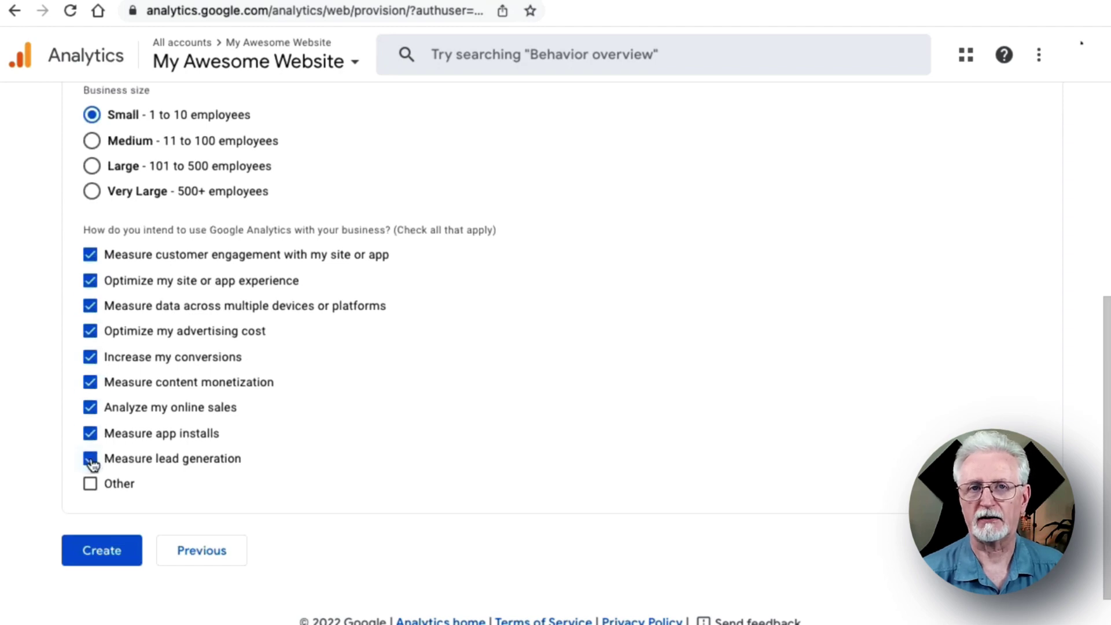
{"action": "left_click", "coordinate": [111, 563]}
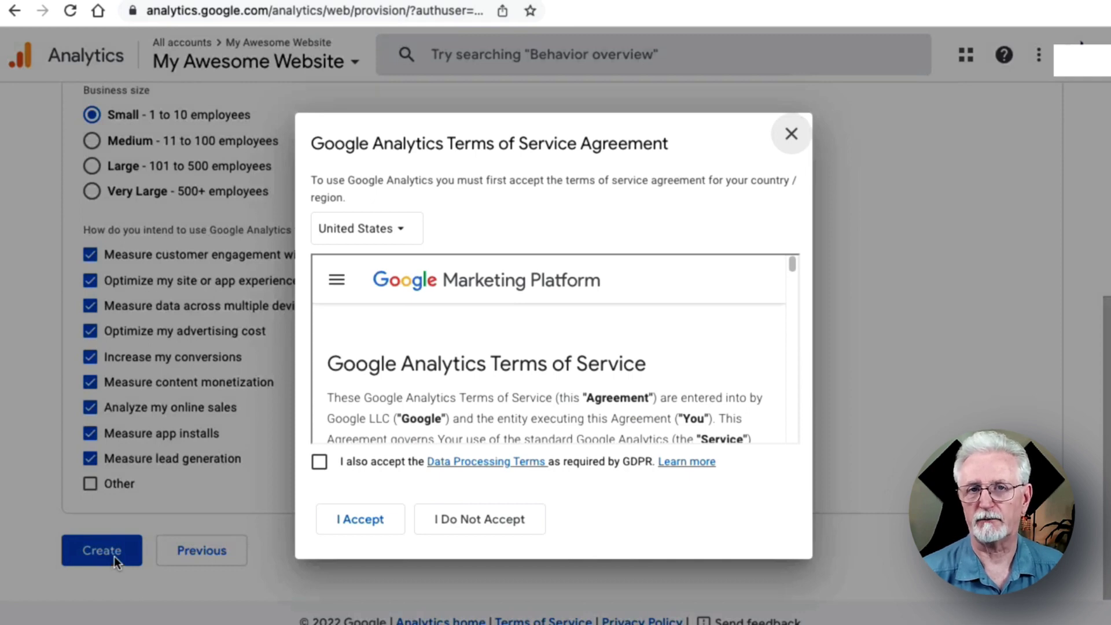
Accept the Terms of Service together with the GDPR Data Processing Terms
{"action": "left_click", "coordinate": [320, 463]}
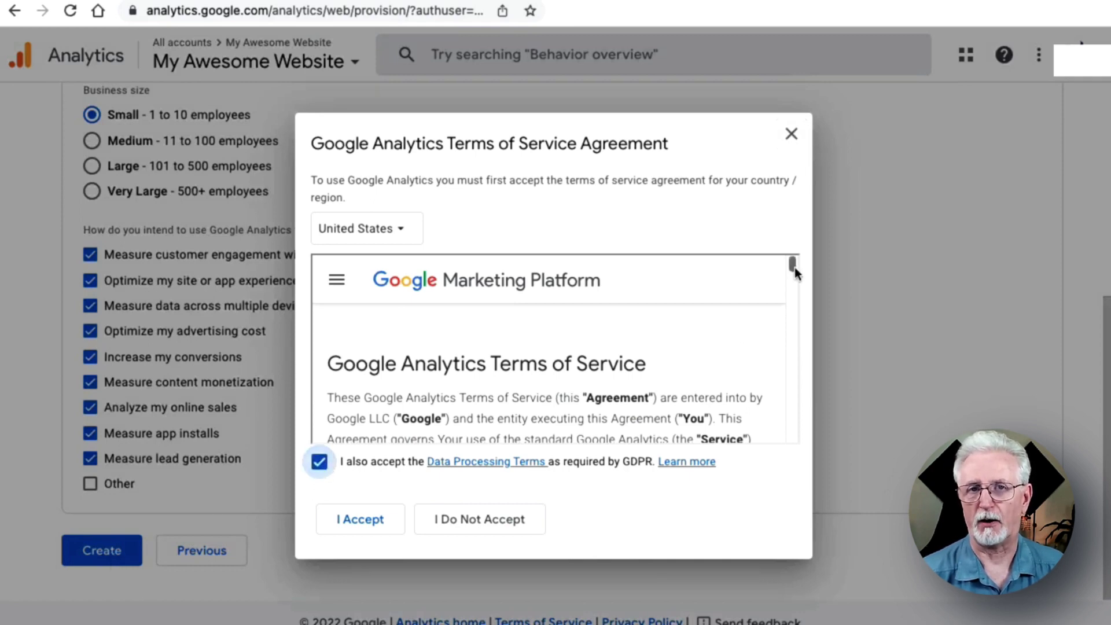
{"action": "left_click_drag", "start_coordinate": [792, 265], "coordinate": [810, 439]}
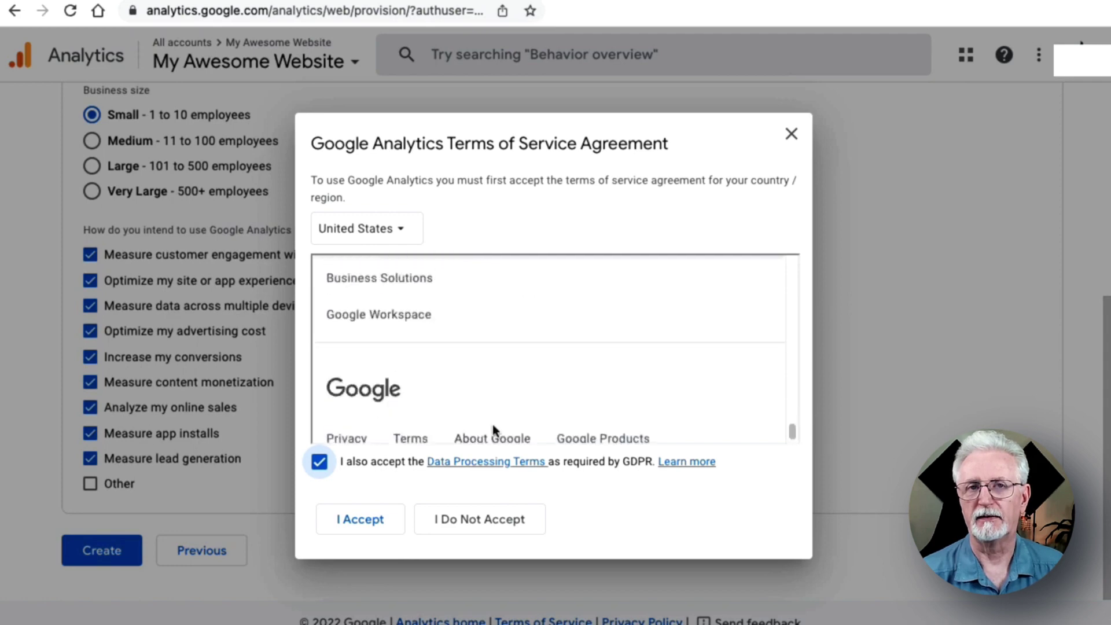
{"action": "left_click", "coordinate": [382, 517]}
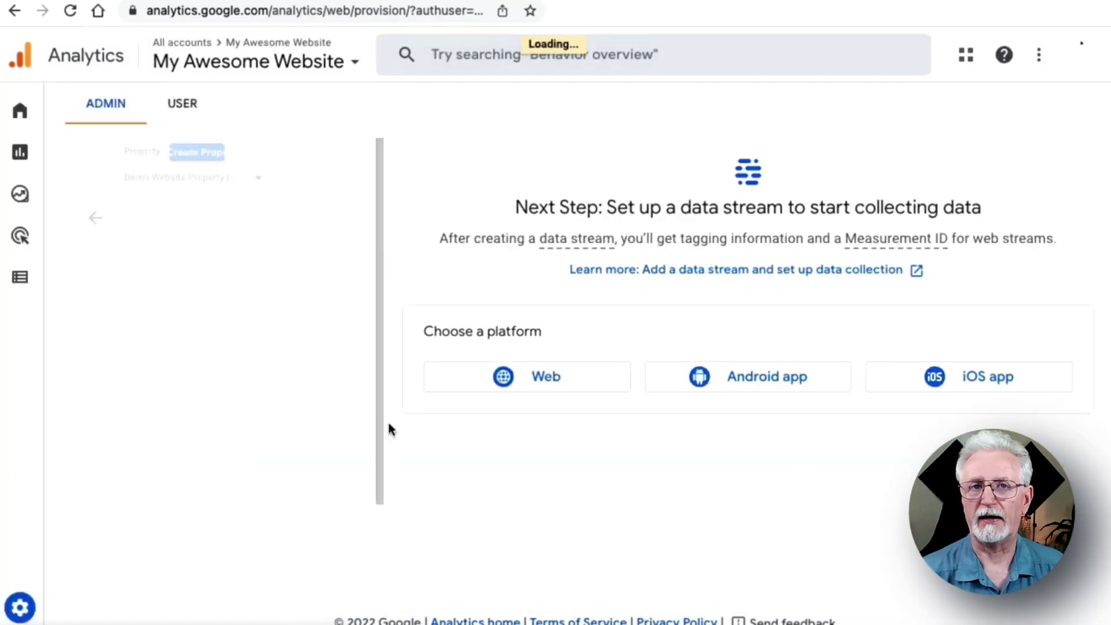
{"action": "left_click", "coordinate": [451, 382]}
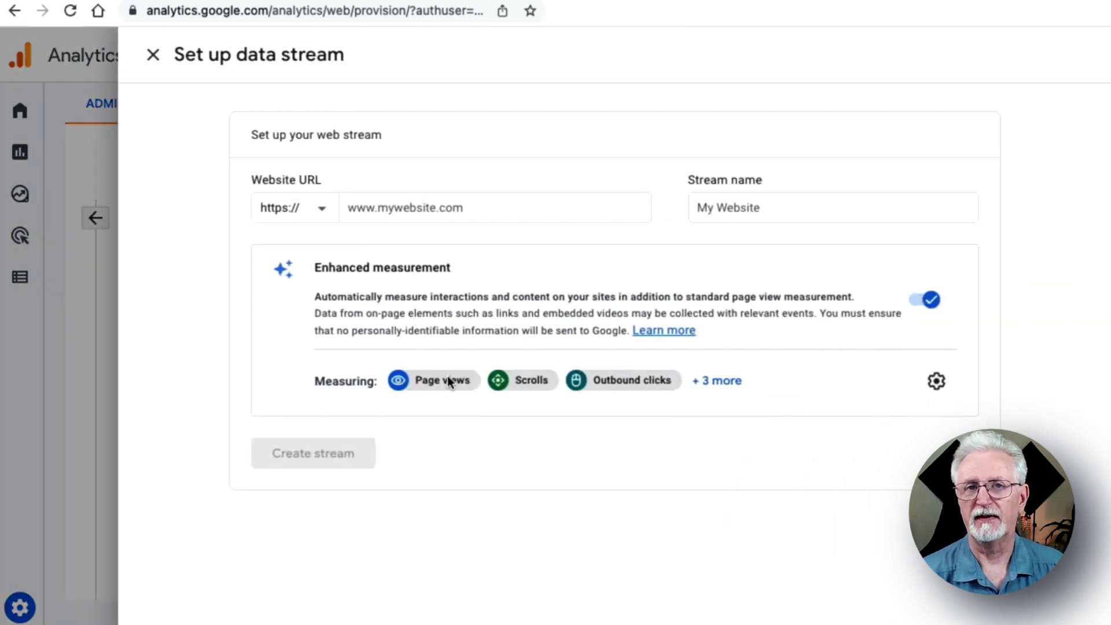
{"action": "left_click", "coordinate": [368, 209]}
{"action": "type", "text": "www."}
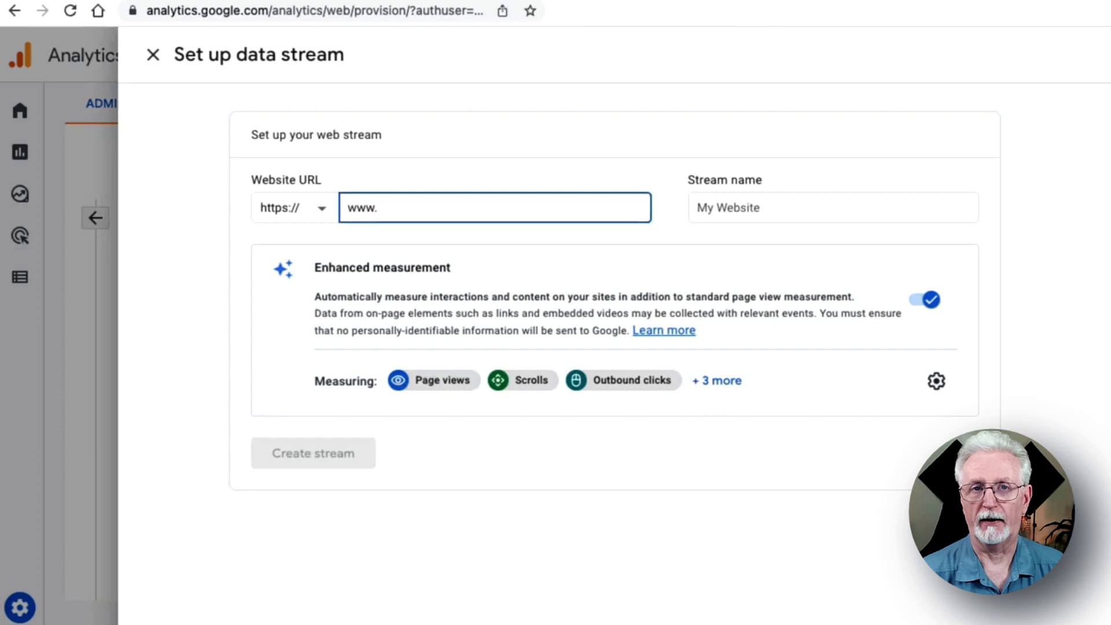
{"action": "type", "text": "demowebsite.com"}
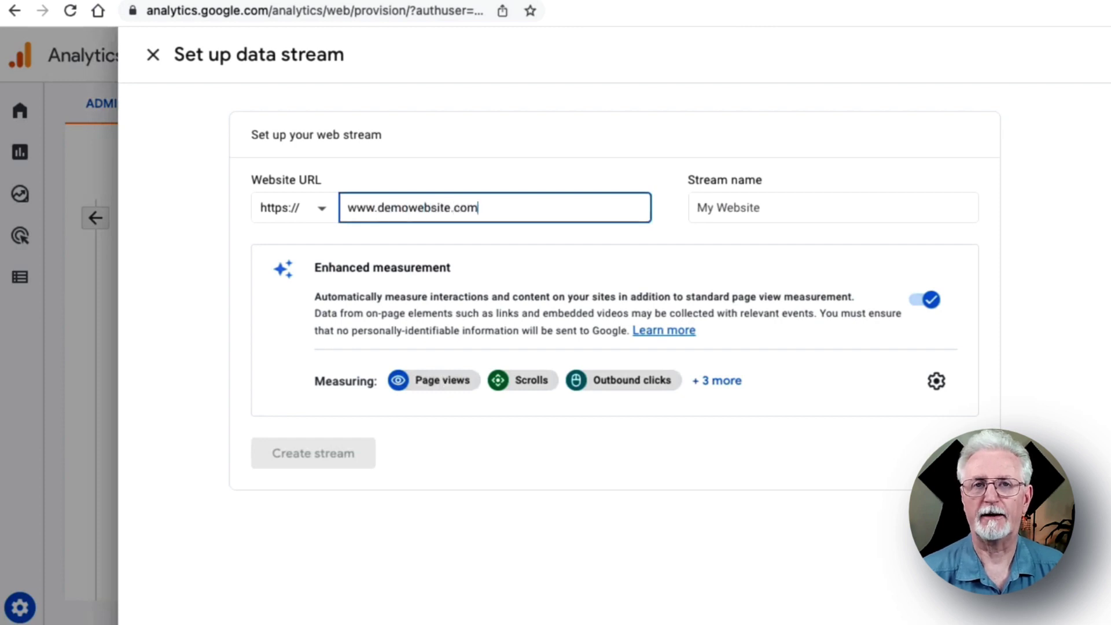
{"action": "left_click", "coordinate": [697, 207]}
{"action": "type", "text": "Demo Websi"}
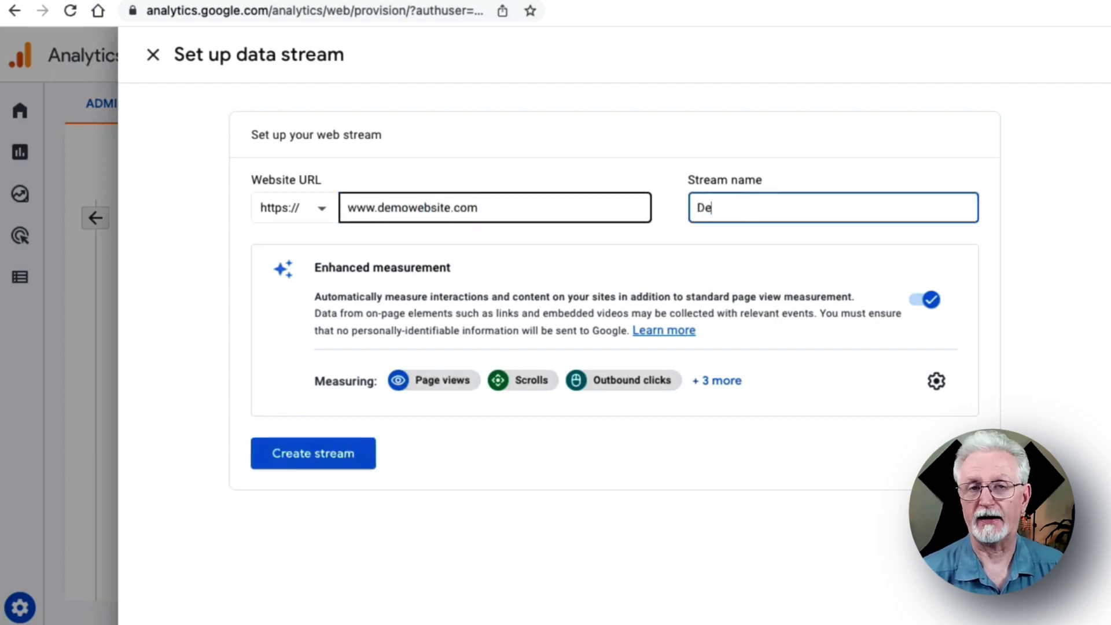
{"action": "type", "text": "te"}
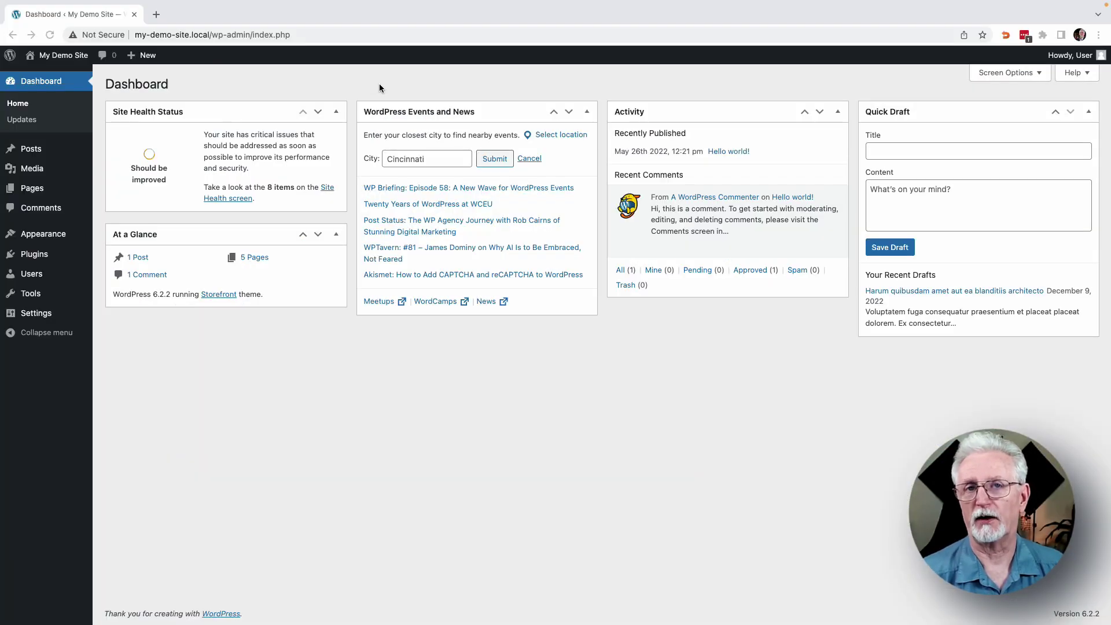
Find the MonsterInsights plugin in the directory, install it and activate it
{"action": "left_click", "coordinate": [39, 256]}
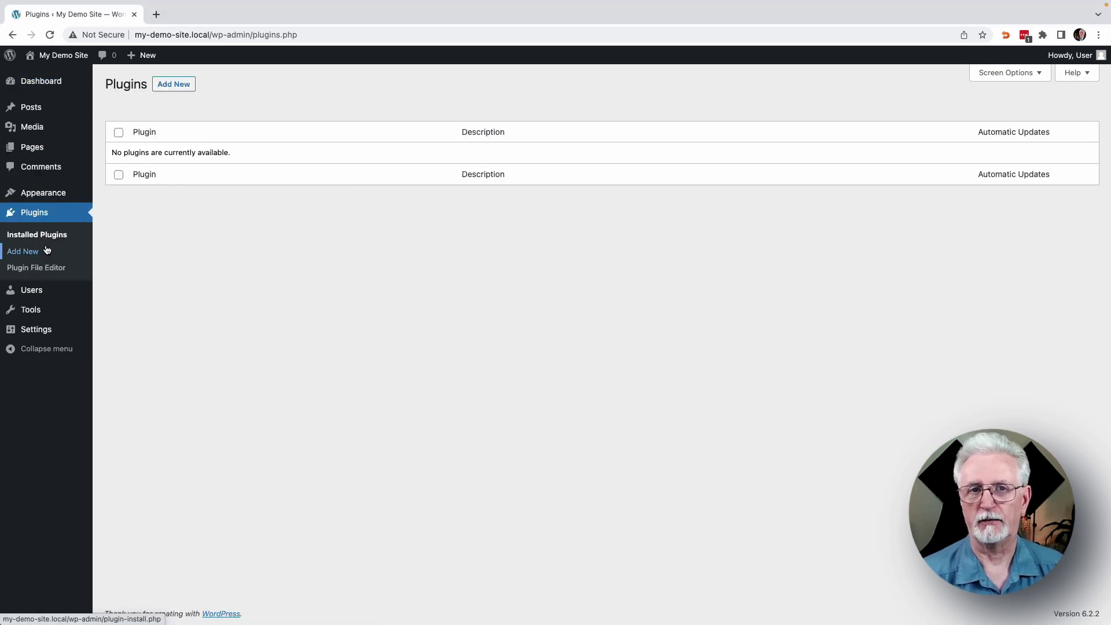
{"action": "left_click", "coordinate": [176, 82]}
{"action": "left_click", "coordinate": [929, 116]}
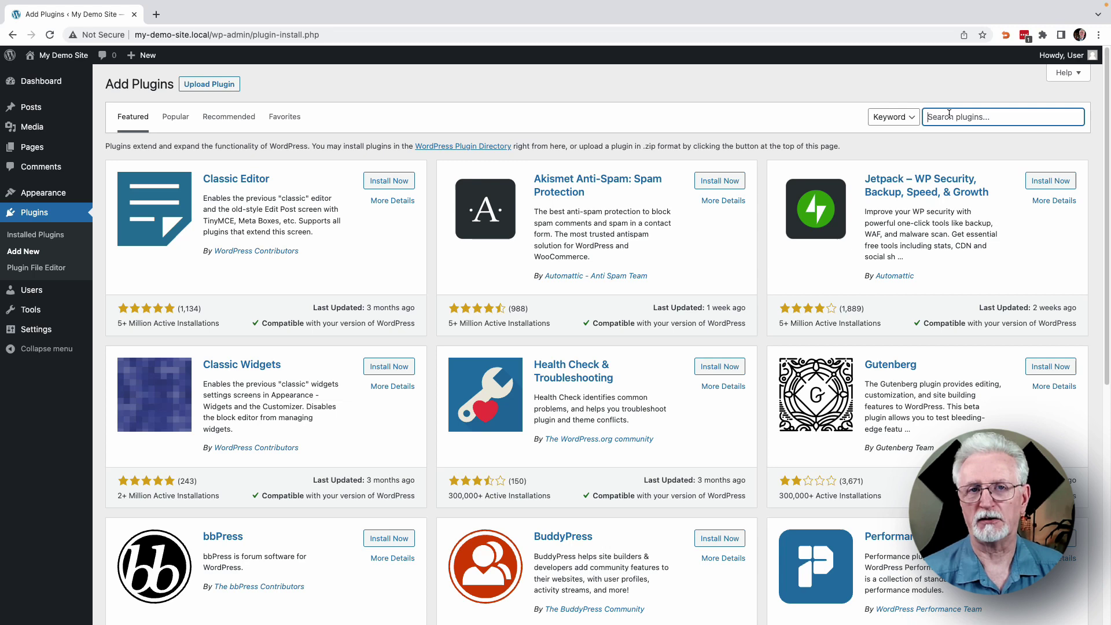
{"action": "type", "text": "MonsterInsights"}
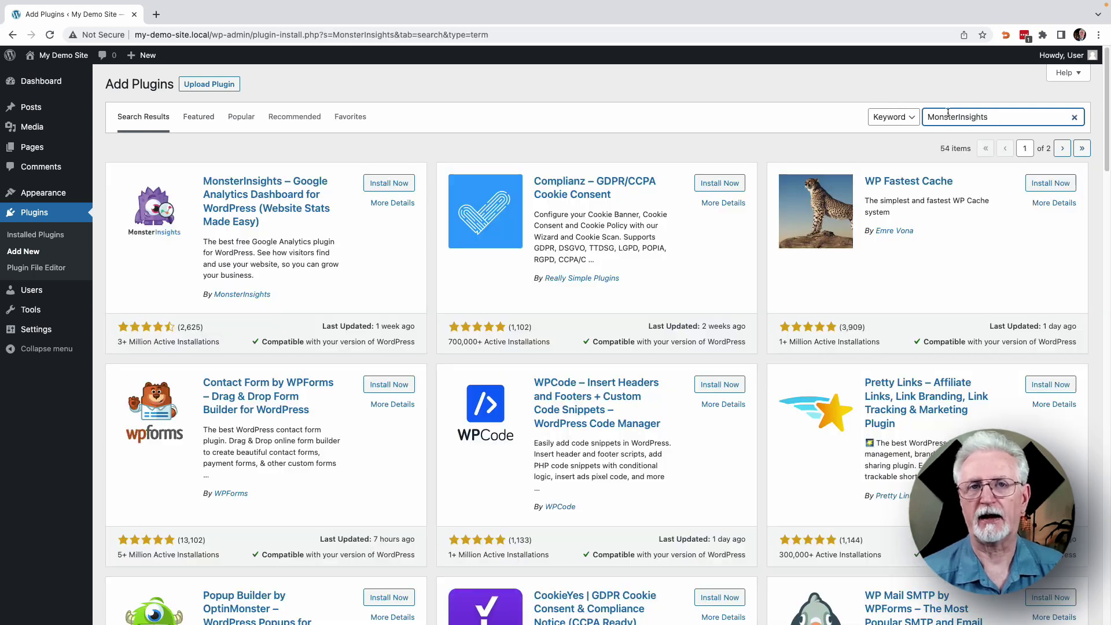
{"action": "left_click", "coordinate": [395, 184]}
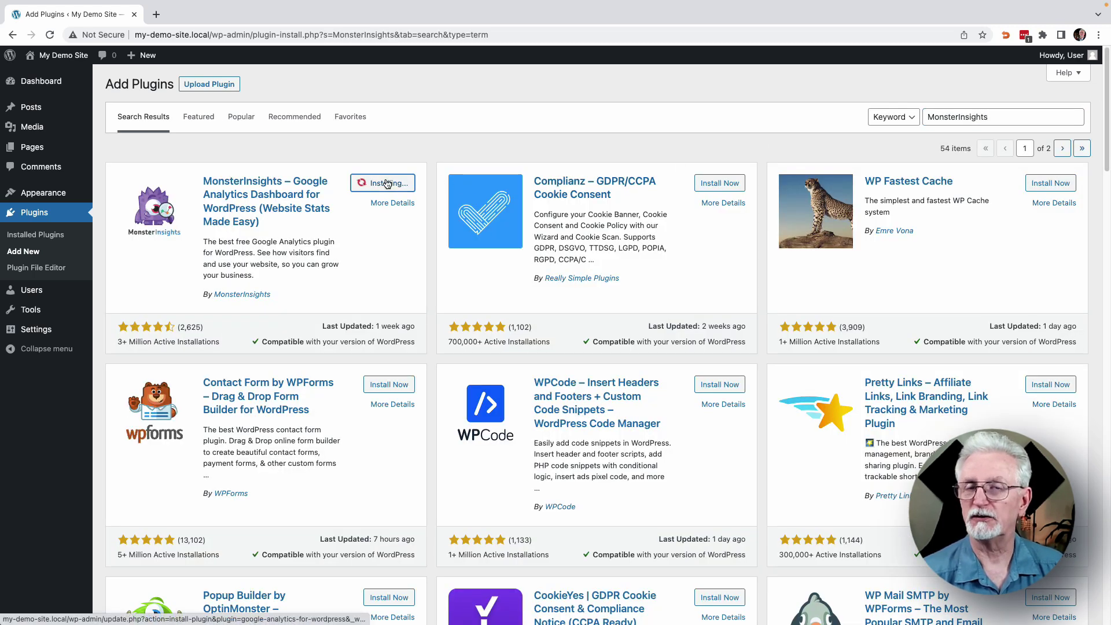
{"action": "left_click", "coordinate": [387, 183]}
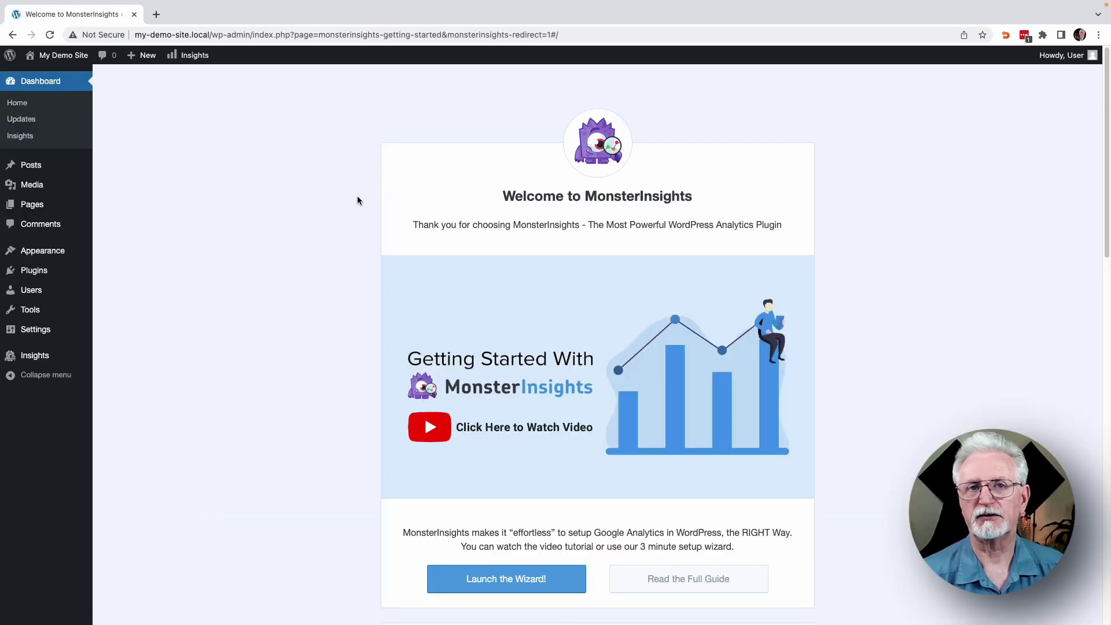
Launch the MonsterInsights setup wizard and save Ecommerce as the site category
{"action": "scroll", "coordinate": [357, 197], "scroll_direction": "down", "scroll_amount": 3}
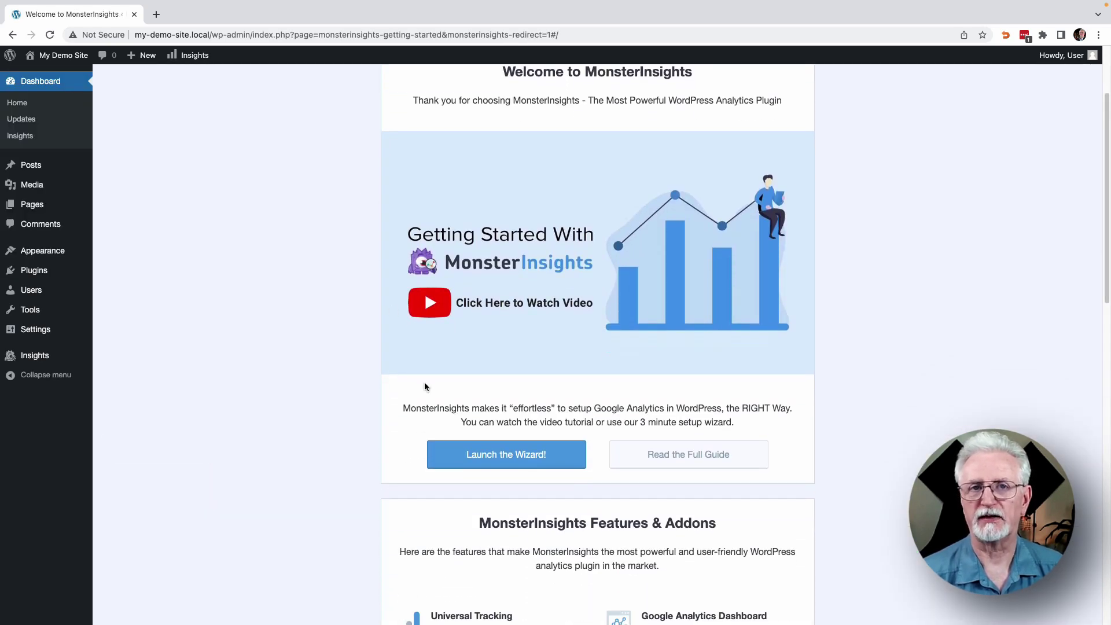
{"action": "left_click", "coordinate": [478, 458]}
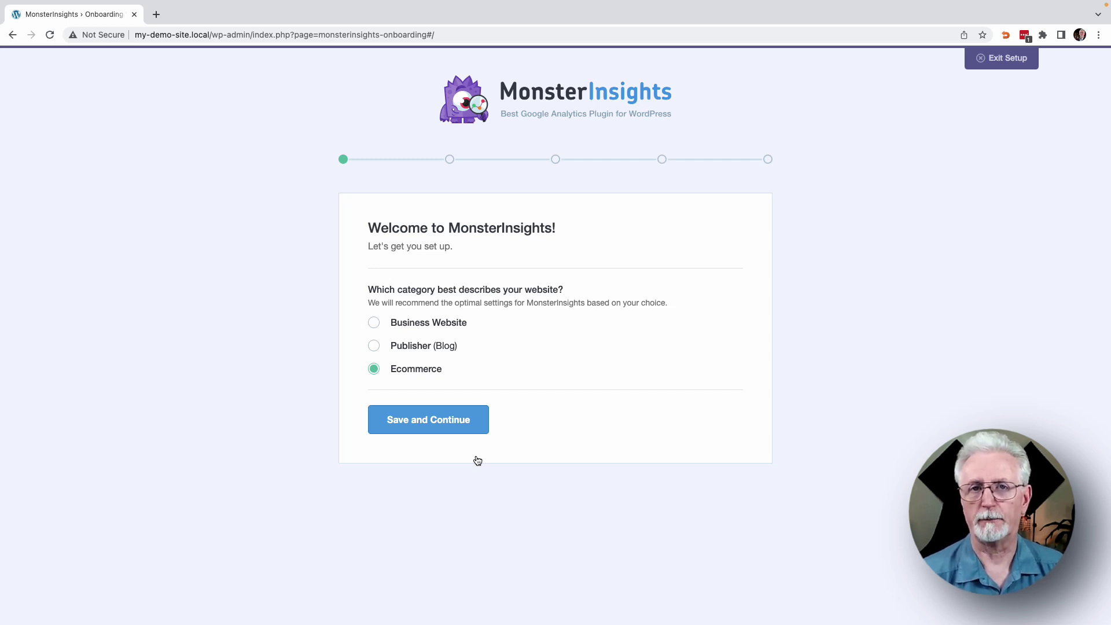
{"action": "left_click", "coordinate": [446, 422]}
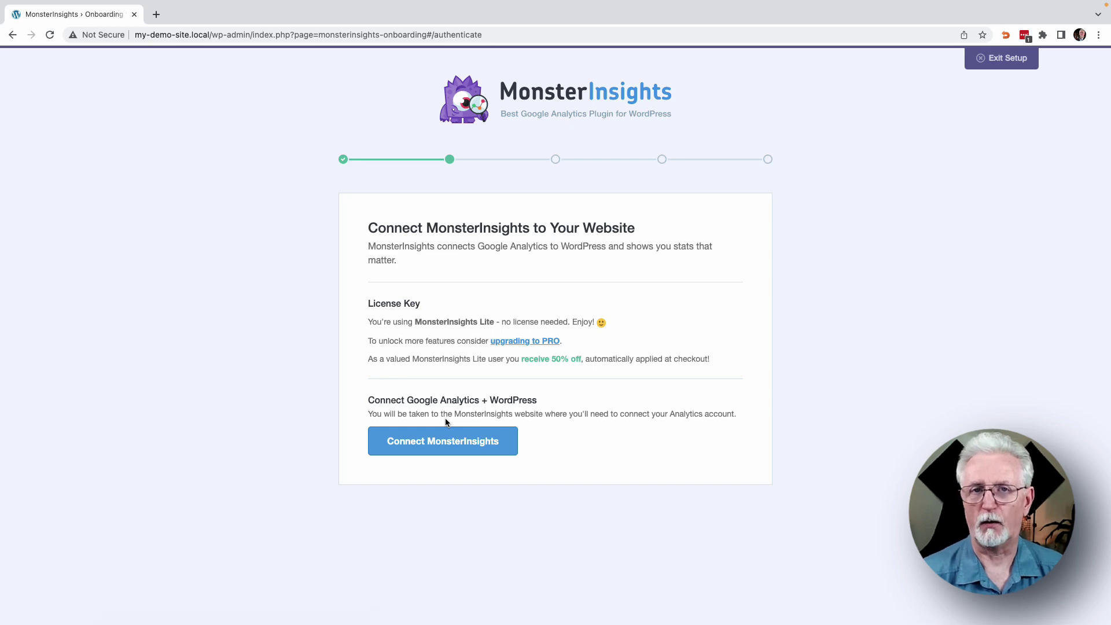
Authorize MonsterInsights with the Google account and connect the My Awesome Website - GA4 profile
{"action": "left_click", "coordinate": [446, 443]}
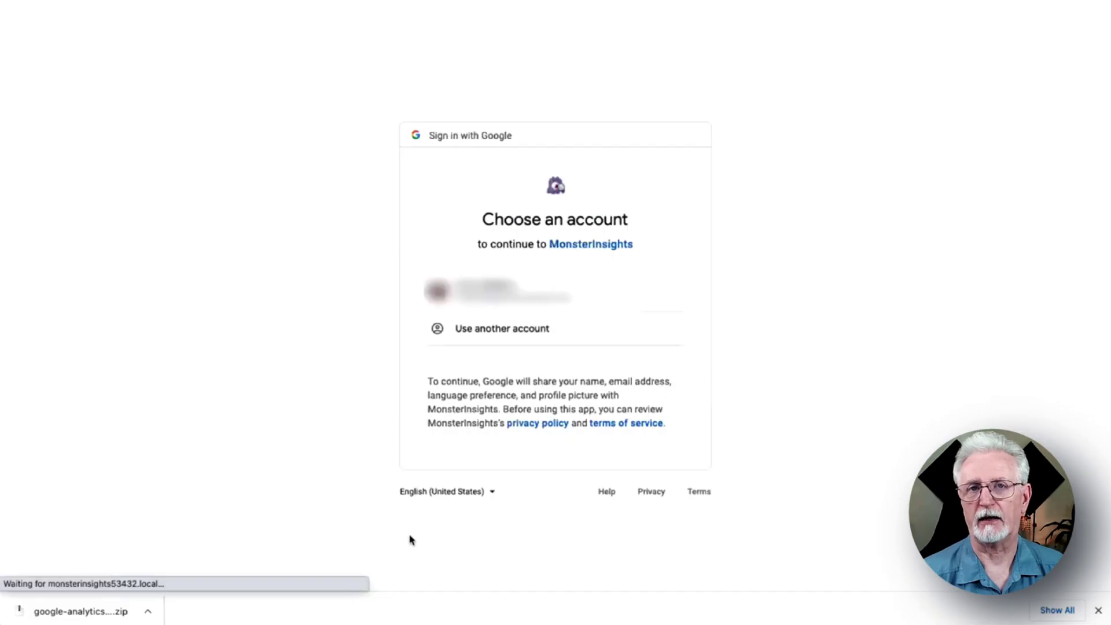
{"action": "left_click", "coordinate": [483, 291]}
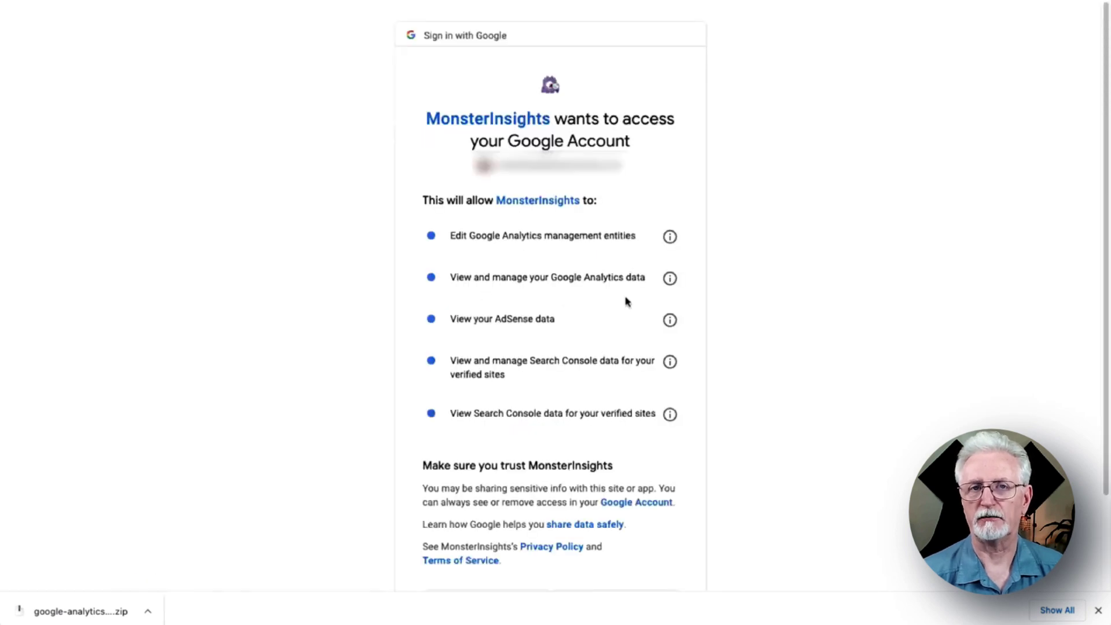
{"action": "scroll", "coordinate": [736, 307], "scroll_direction": "down", "scroll_amount": 2}
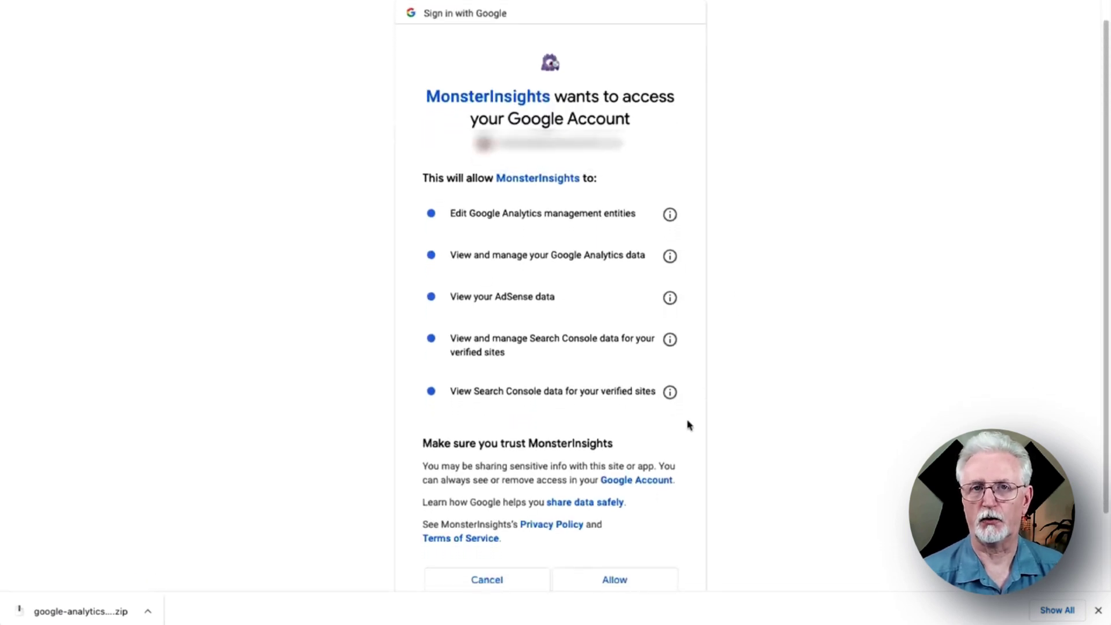
{"action": "left_click", "coordinate": [624, 582]}
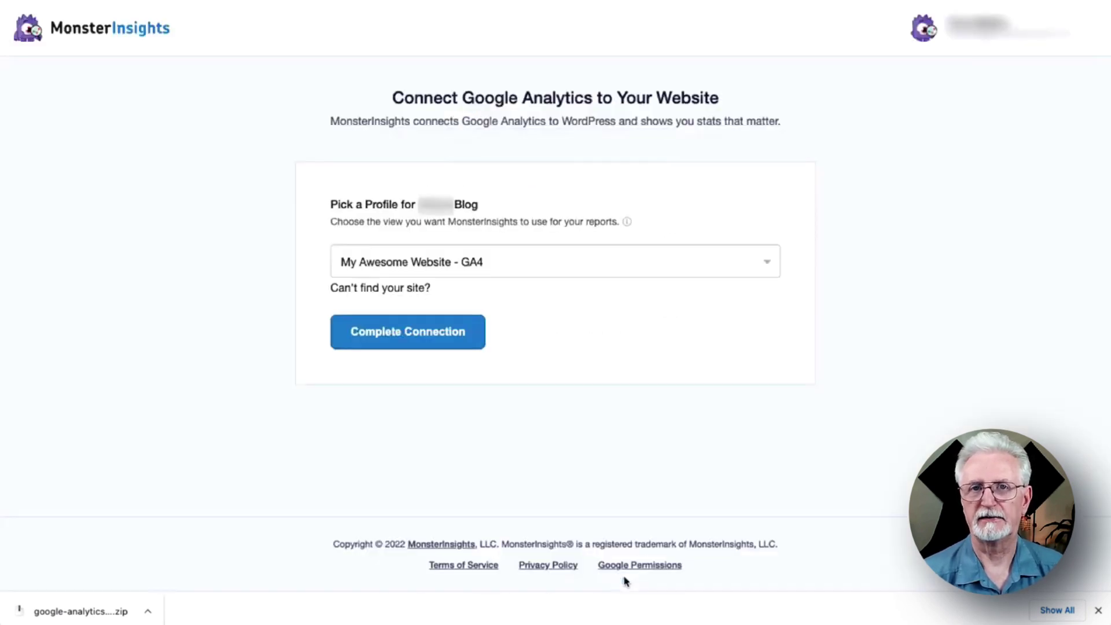
{"action": "left_click", "coordinate": [451, 334]}
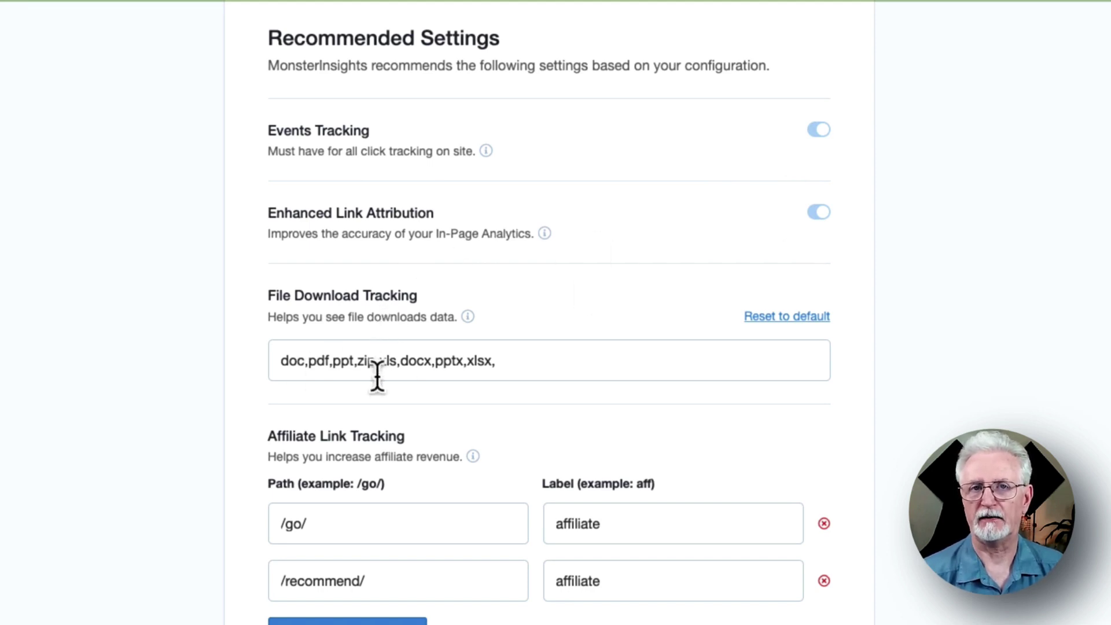
Reset file download extensions to default and switch on the MonsterInsights footer badge
{"action": "left_click", "coordinate": [755, 317]}
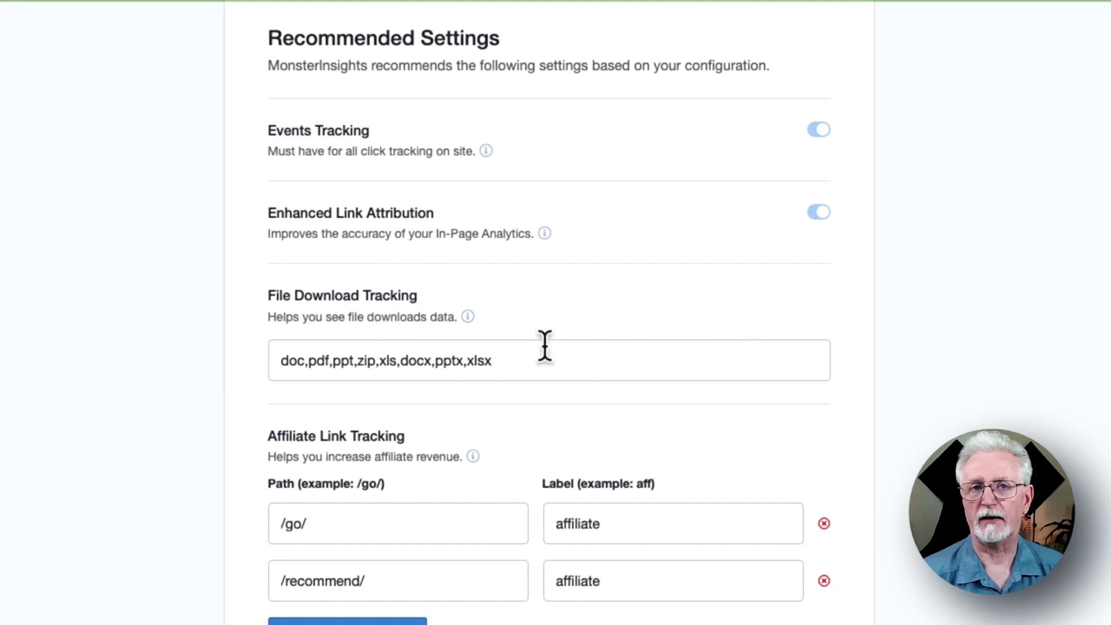
{"action": "scroll", "coordinate": [545, 347], "scroll_direction": "down", "scroll_amount": 6}
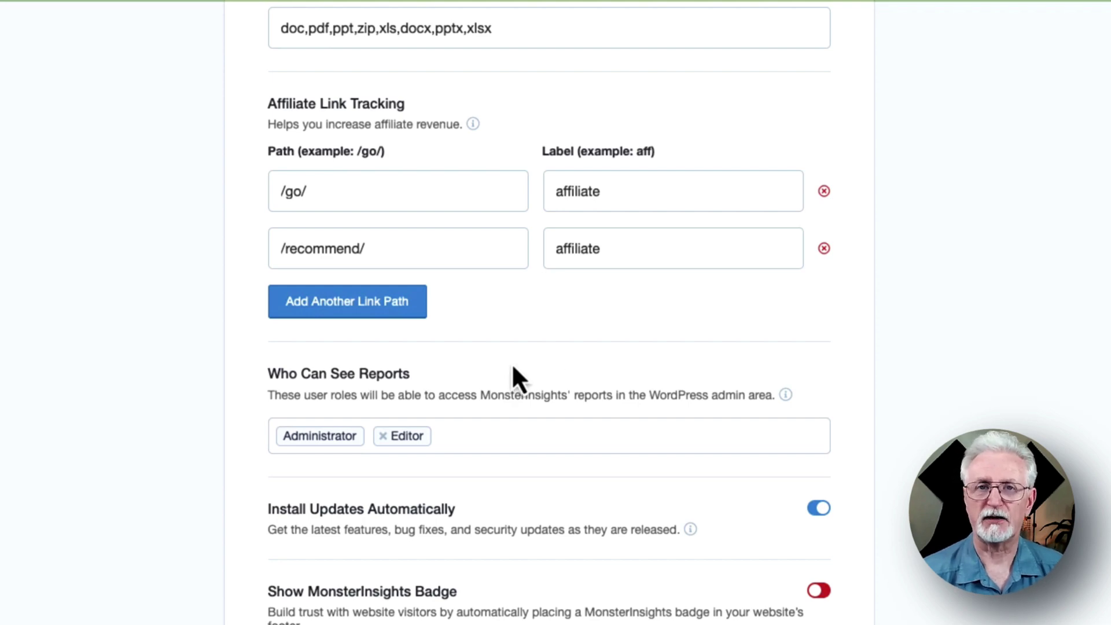
{"action": "scroll", "coordinate": [513, 367], "scroll_direction": "down", "scroll_amount": 1}
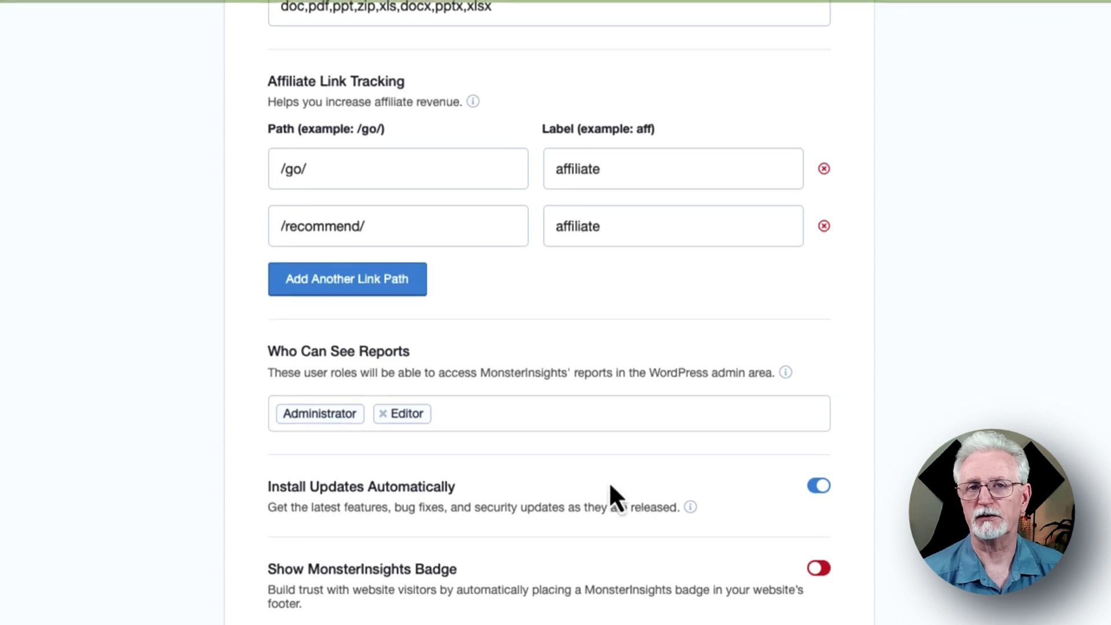
{"action": "scroll", "coordinate": [610, 496], "scroll_direction": "down", "scroll_amount": 5}
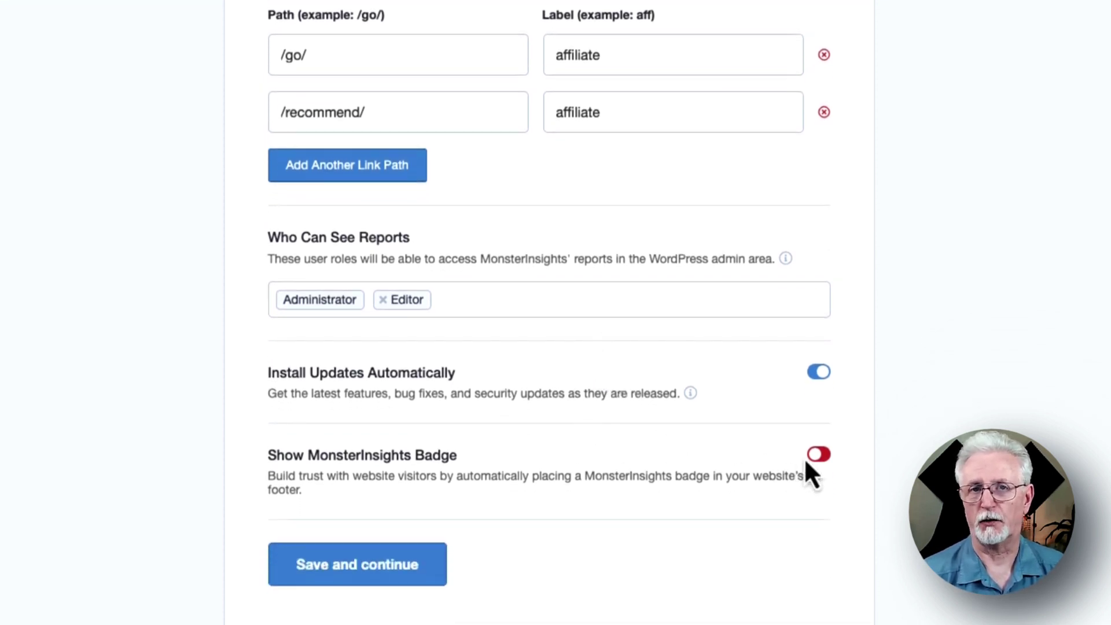
{"action": "left_click", "coordinate": [821, 456]}
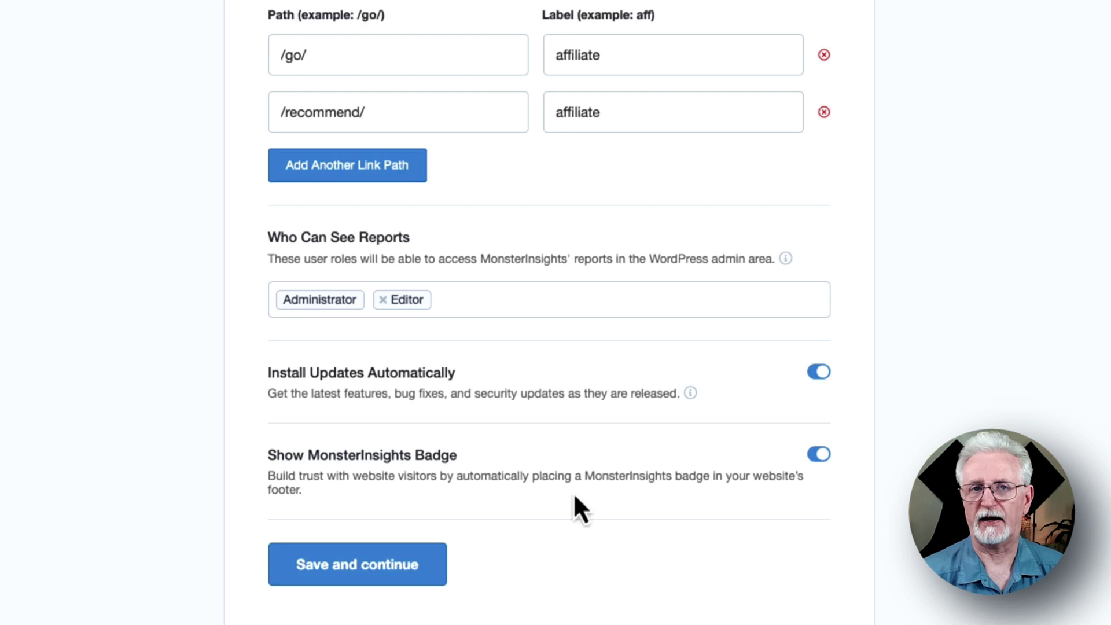
Save the recommended settings and review the list of recommended website features
{"action": "left_click", "coordinate": [410, 564]}
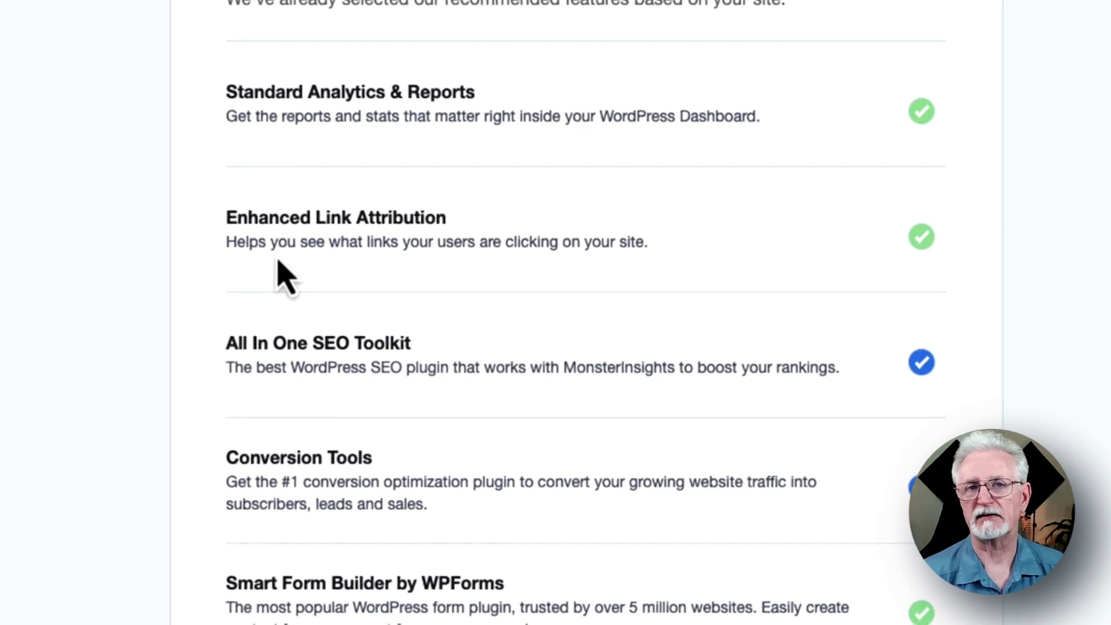
{"action": "scroll", "coordinate": [278, 278], "scroll_direction": "down", "scroll_amount": 1}
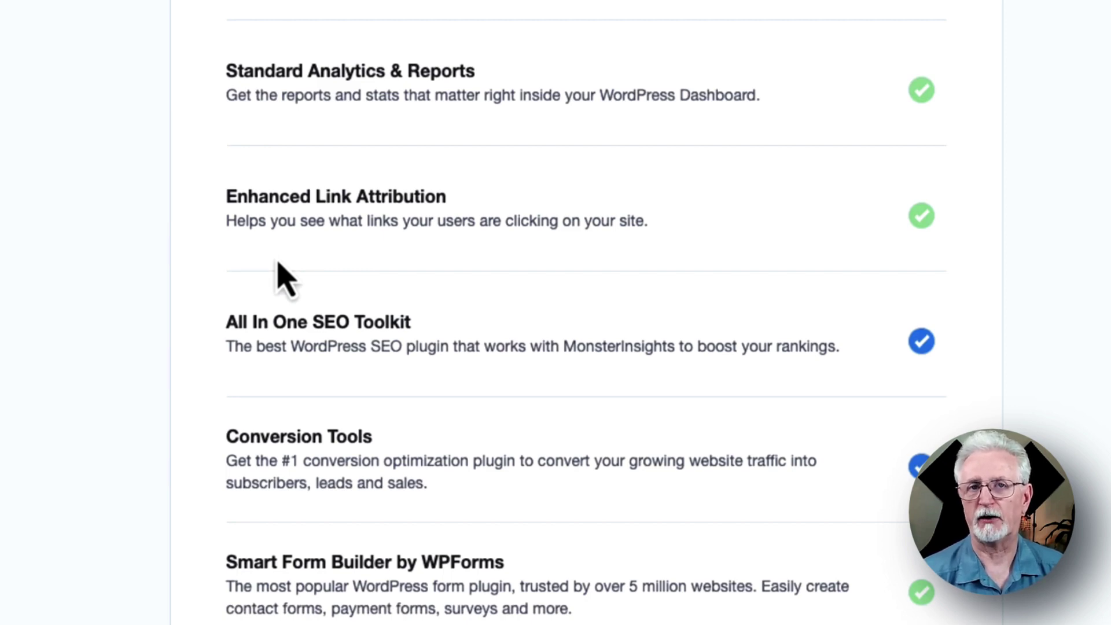
{"action": "scroll", "coordinate": [277, 277], "scroll_direction": "down", "scroll_amount": 3}
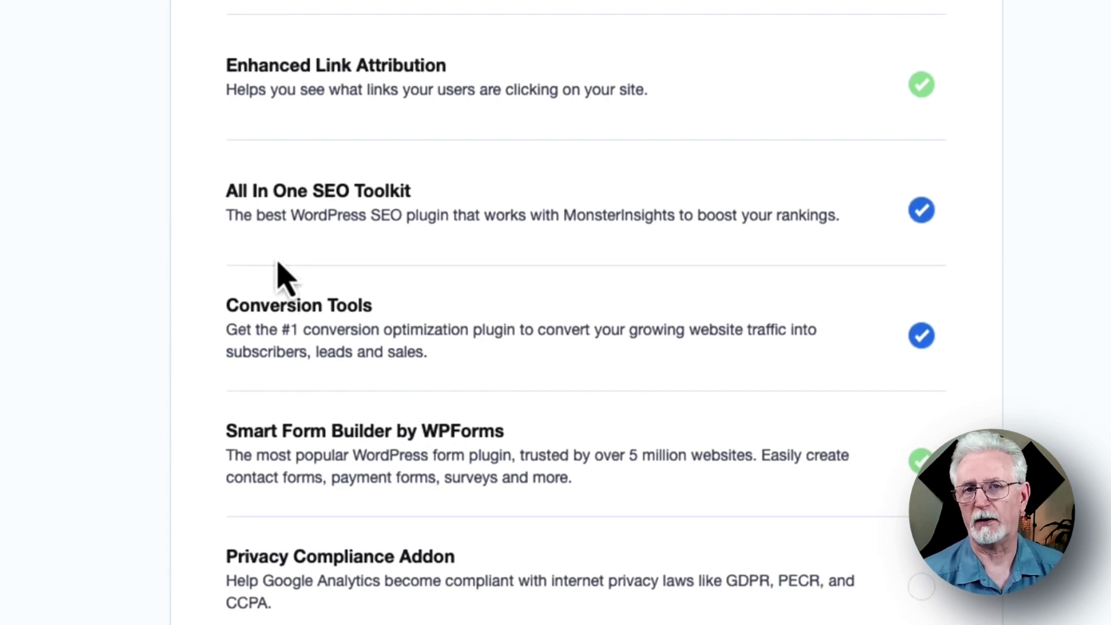
{"action": "scroll", "coordinate": [278, 324], "scroll_direction": "down", "scroll_amount": 5}
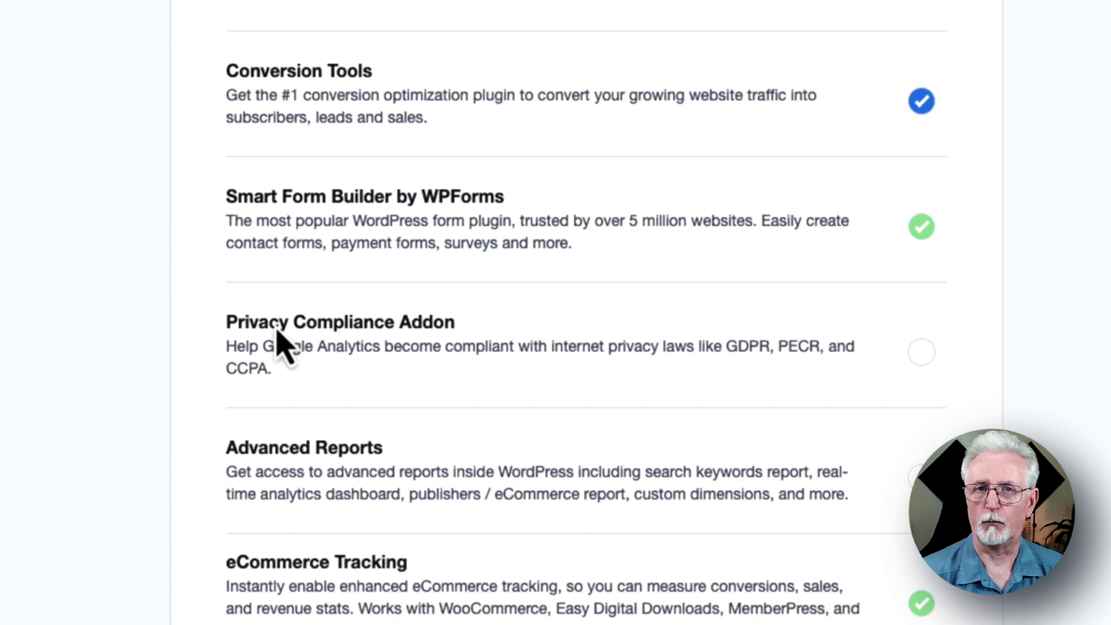
{"action": "scroll", "coordinate": [278, 332], "scroll_direction": "down", "scroll_amount": 1}
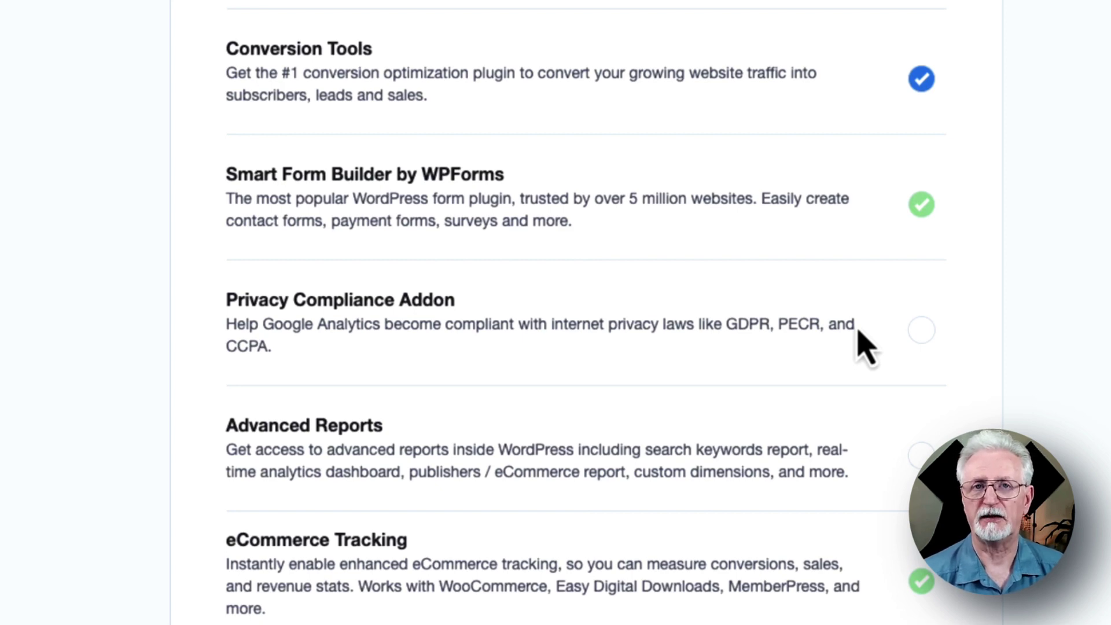
Tick Privacy Compliance Addon, Advanced Reports, 20+ Advanced Tracking and Advanced Growth Tools in MonsterInsights features
{"action": "left_click", "coordinate": [920, 331]}
{"action": "scroll", "coordinate": [310, 367], "scroll_direction": "down", "scroll_amount": 3}
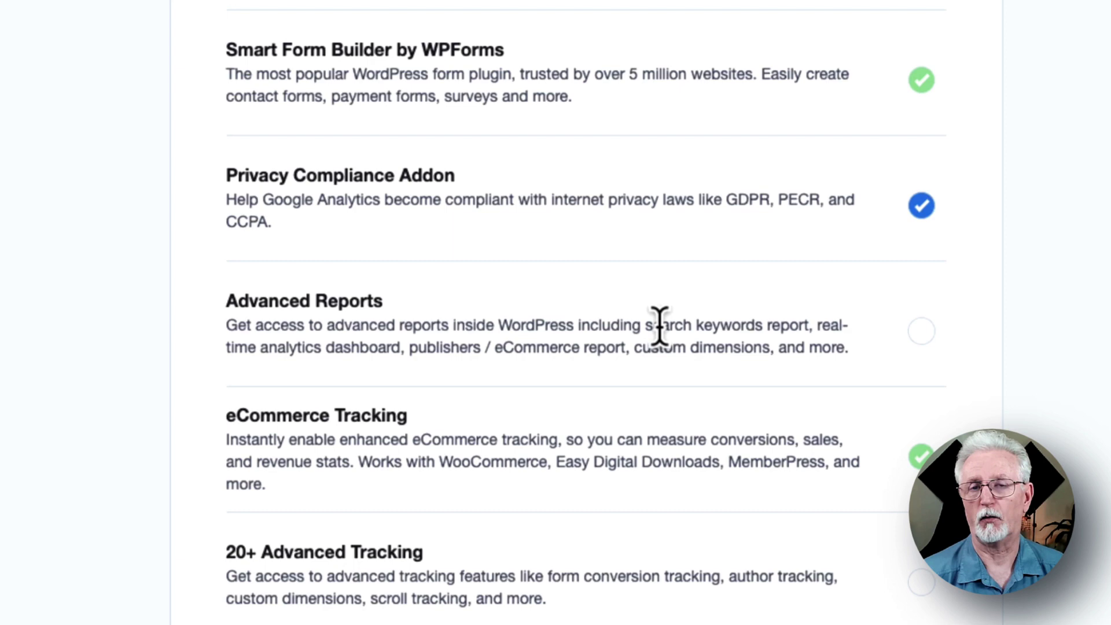
{"action": "left_click", "coordinate": [926, 335]}
{"action": "scroll", "coordinate": [422, 325], "scroll_direction": "down", "scroll_amount": 1}
{"action": "scroll", "coordinate": [415, 330], "scroll_direction": "down", "scroll_amount": 3}
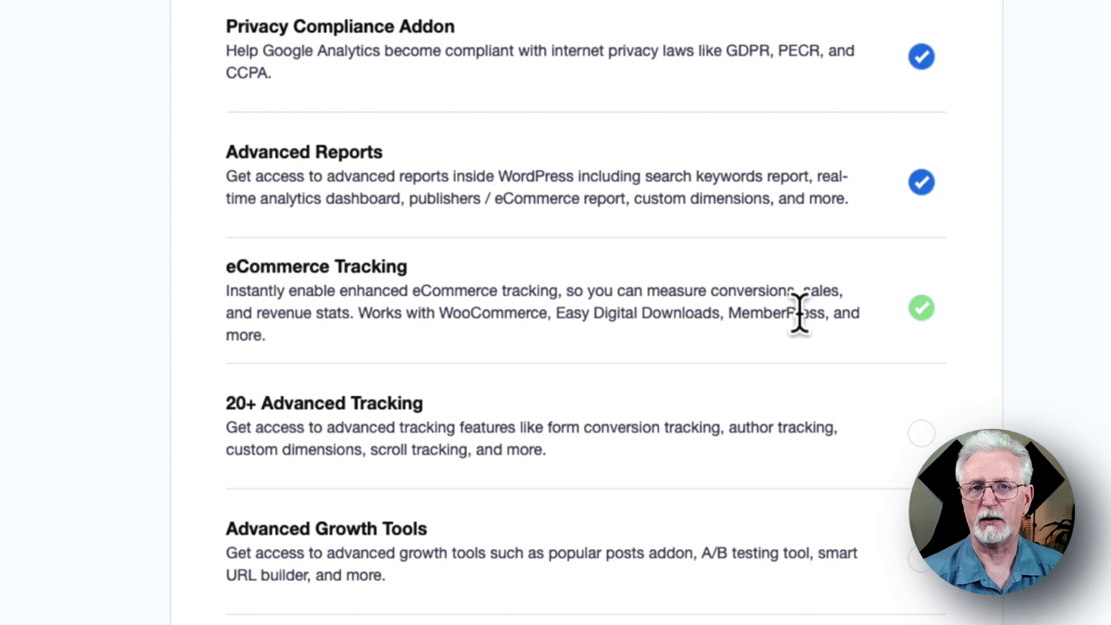
{"action": "scroll", "coordinate": [389, 323], "scroll_direction": "down", "scroll_amount": 2}
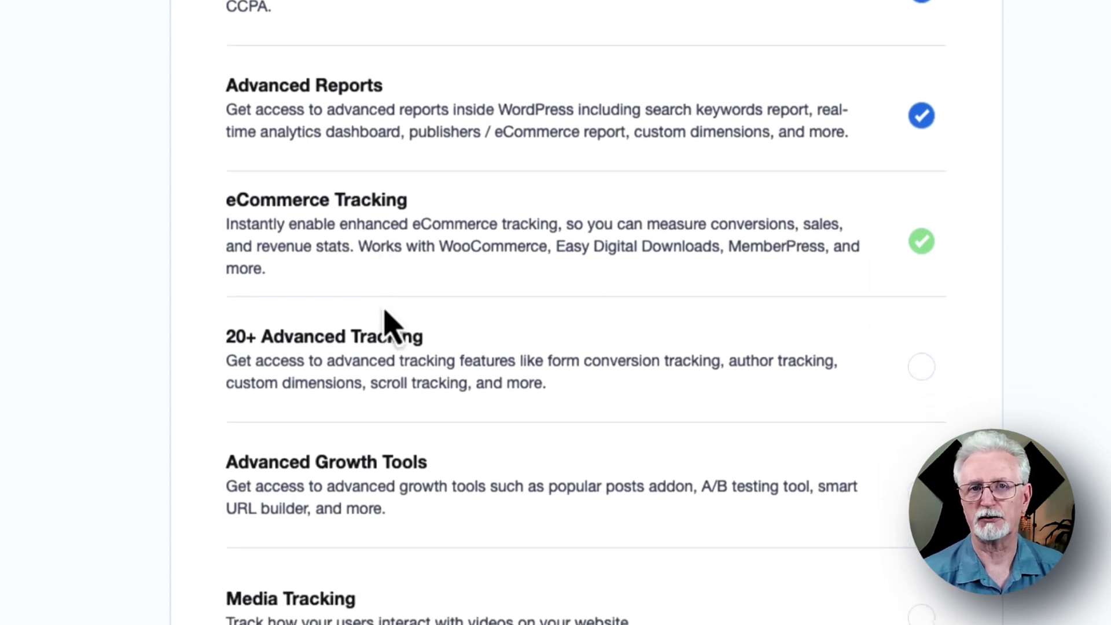
{"action": "left_click", "coordinate": [919, 369]}
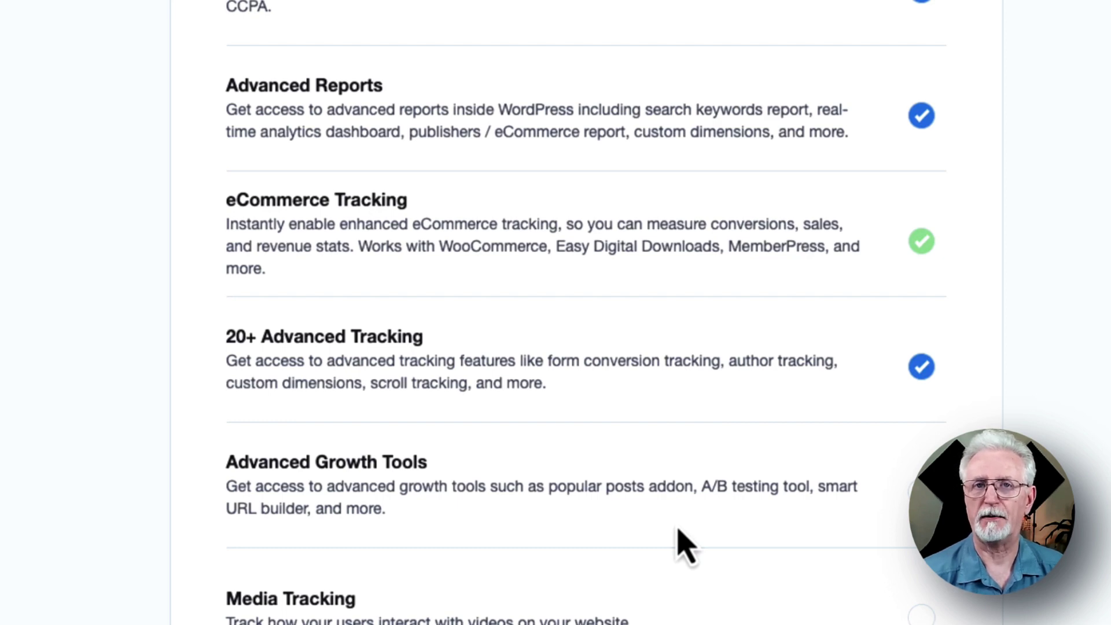
{"action": "scroll", "coordinate": [818, 541], "scroll_direction": "down", "scroll_amount": 4}
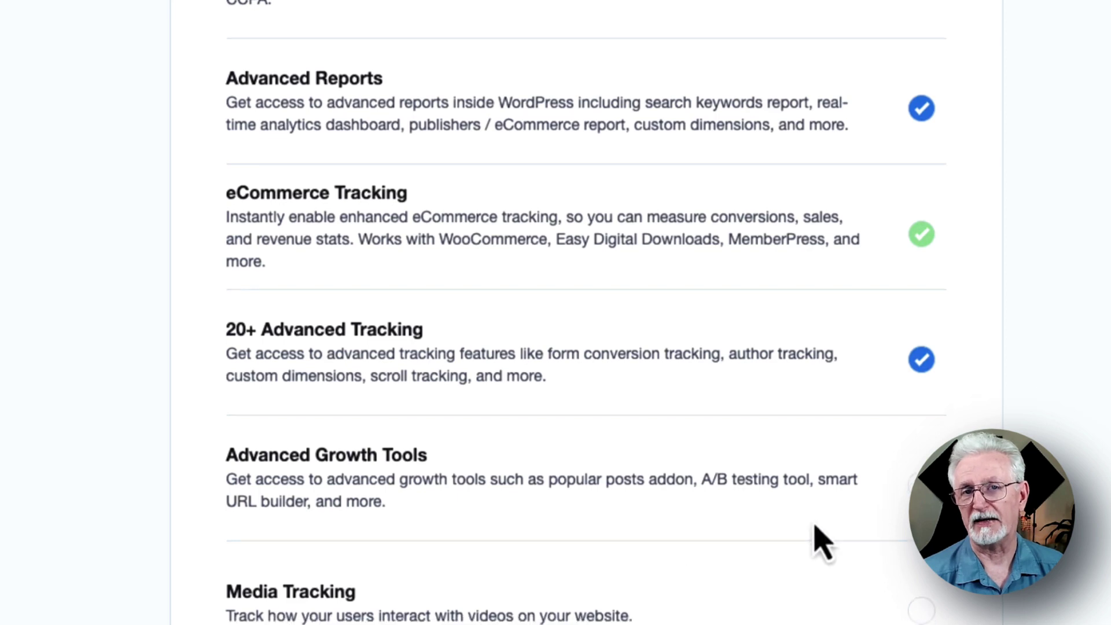
{"action": "left_click", "coordinate": [921, 294]}
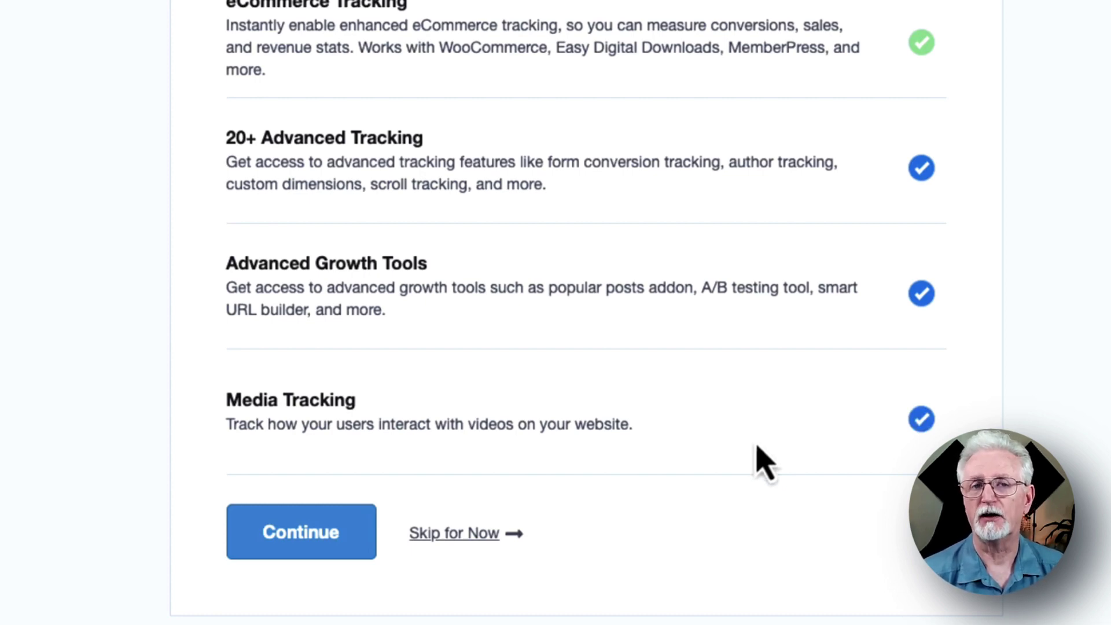
{"action": "left_click", "coordinate": [293, 544]}
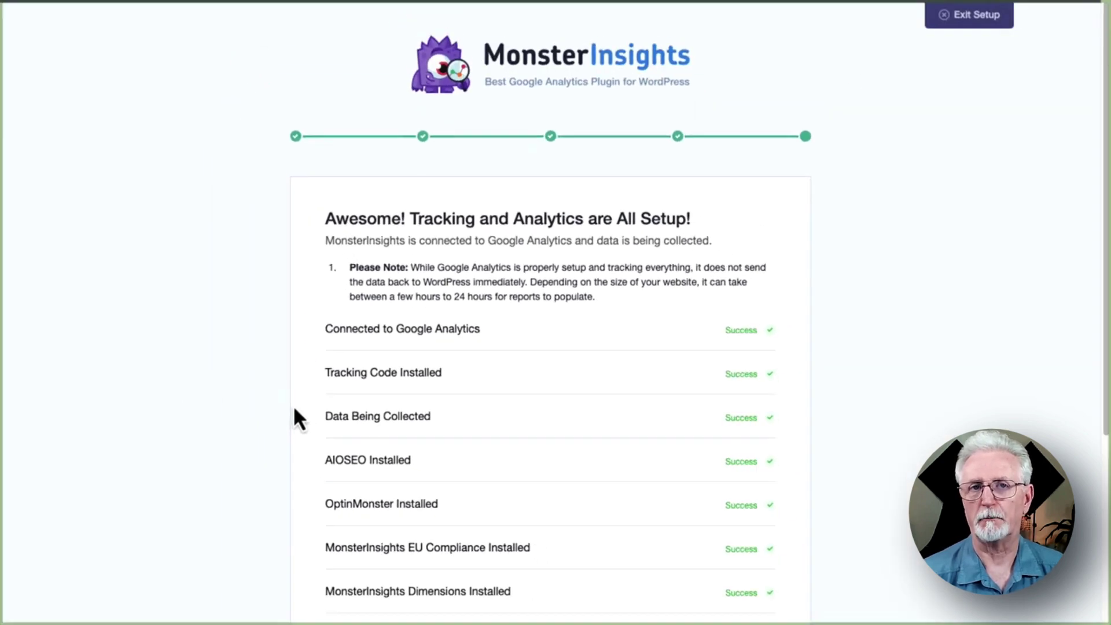
{"action": "scroll", "coordinate": [294, 410], "scroll_direction": "down", "scroll_amount": 1}
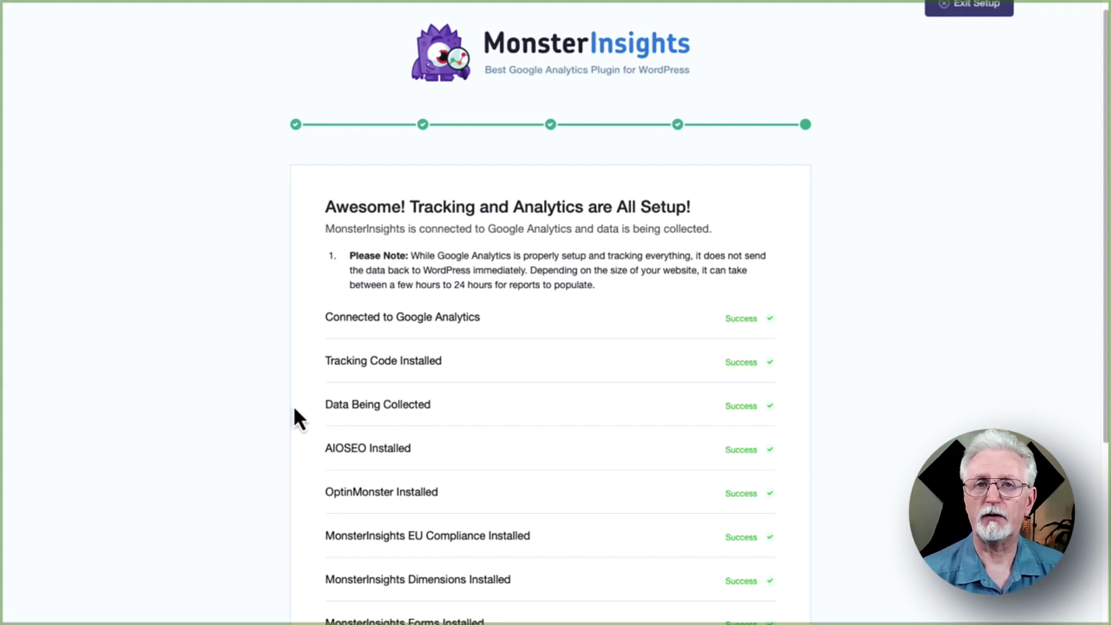
{"action": "scroll", "coordinate": [294, 408], "scroll_direction": "down", "scroll_amount": 2}
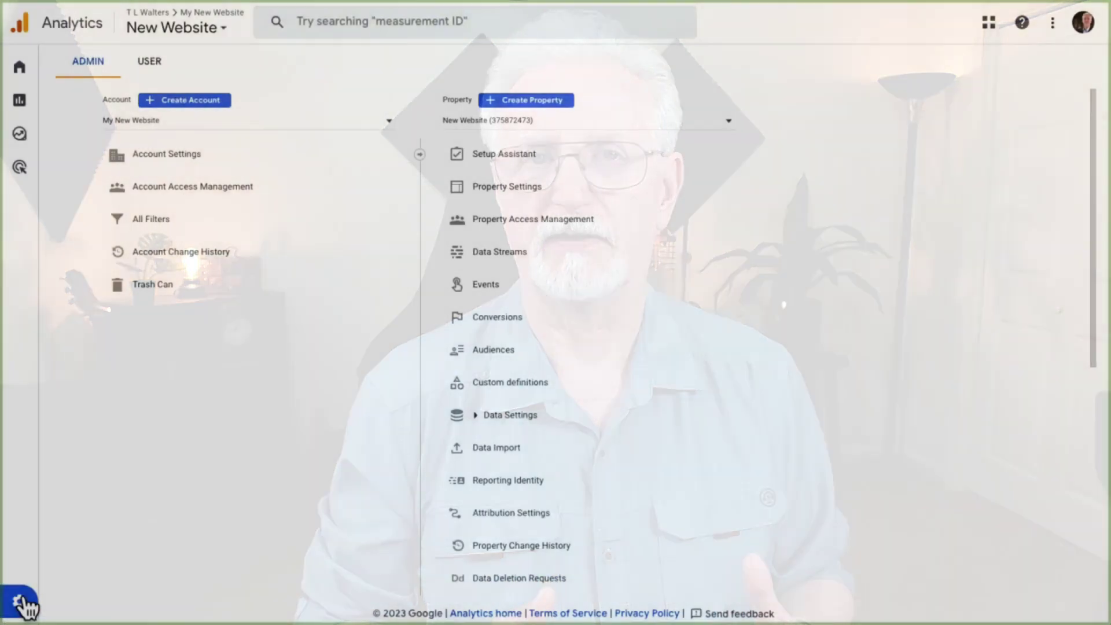
Switch off Enhanced measurement on the MonsterInsights web stream under Data Streams
{"action": "left_click", "coordinate": [468, 254]}
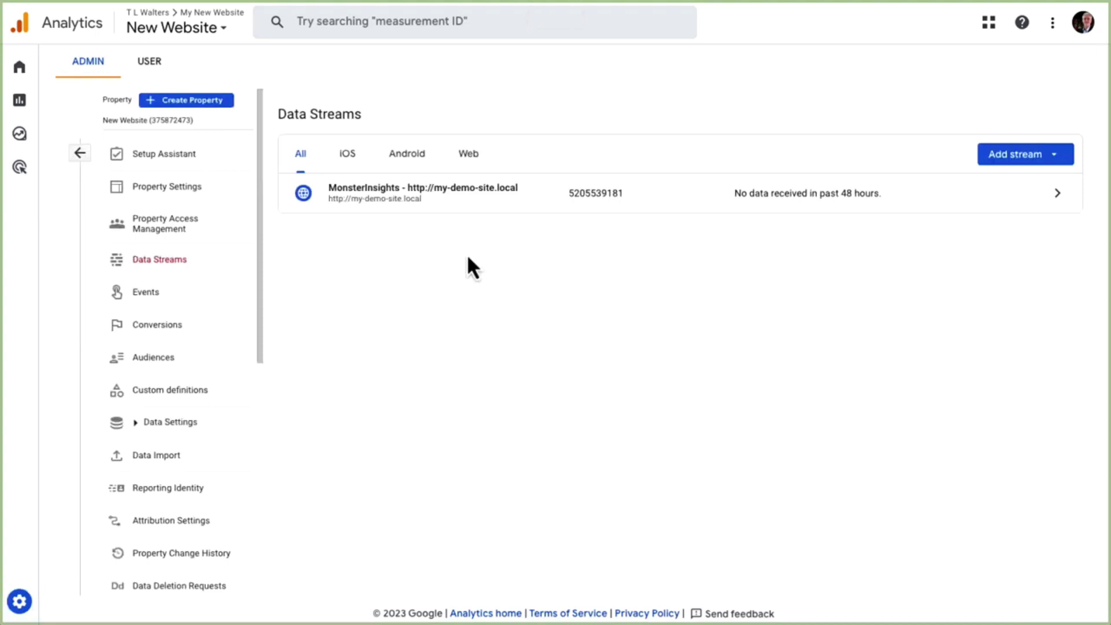
{"action": "left_click", "coordinate": [455, 196]}
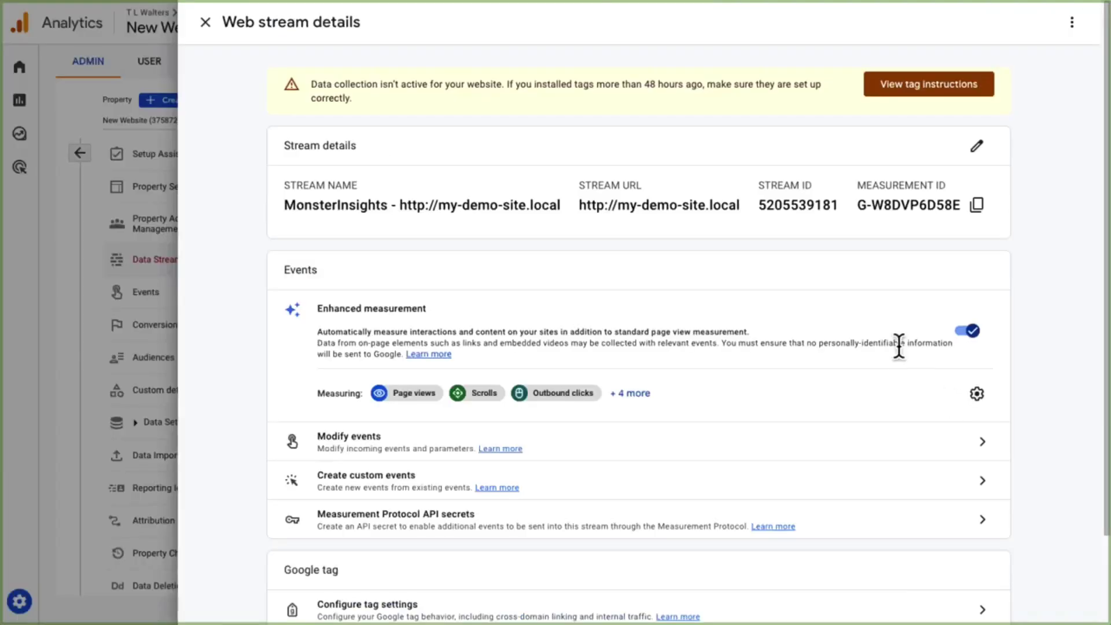
{"action": "left_click", "coordinate": [961, 335]}
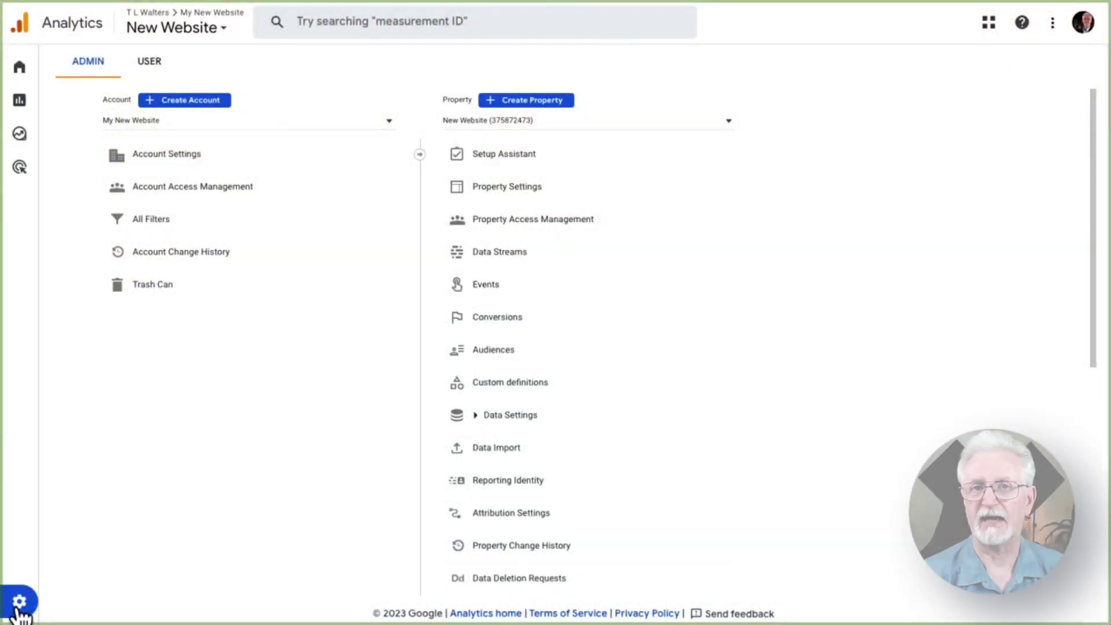
Set event data retention to 14 months under Data Settings > Data Retention
{"action": "left_click", "coordinate": [506, 422]}
{"action": "left_click", "coordinate": [509, 461]}
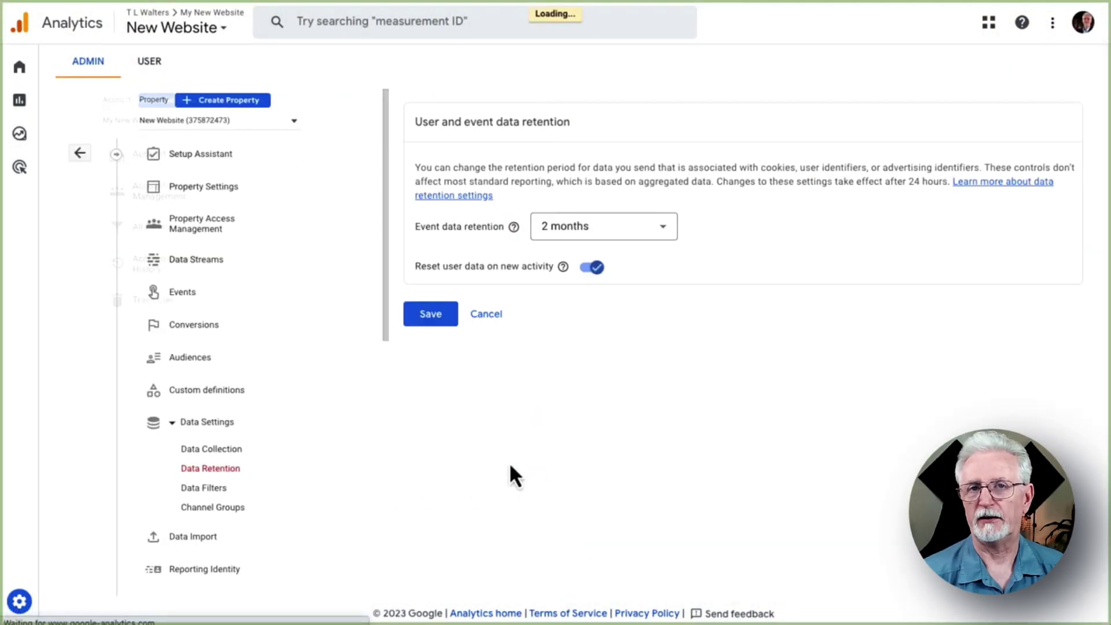
{"action": "left_click", "coordinate": [542, 216]}
{"action": "left_click", "coordinate": [475, 282]}
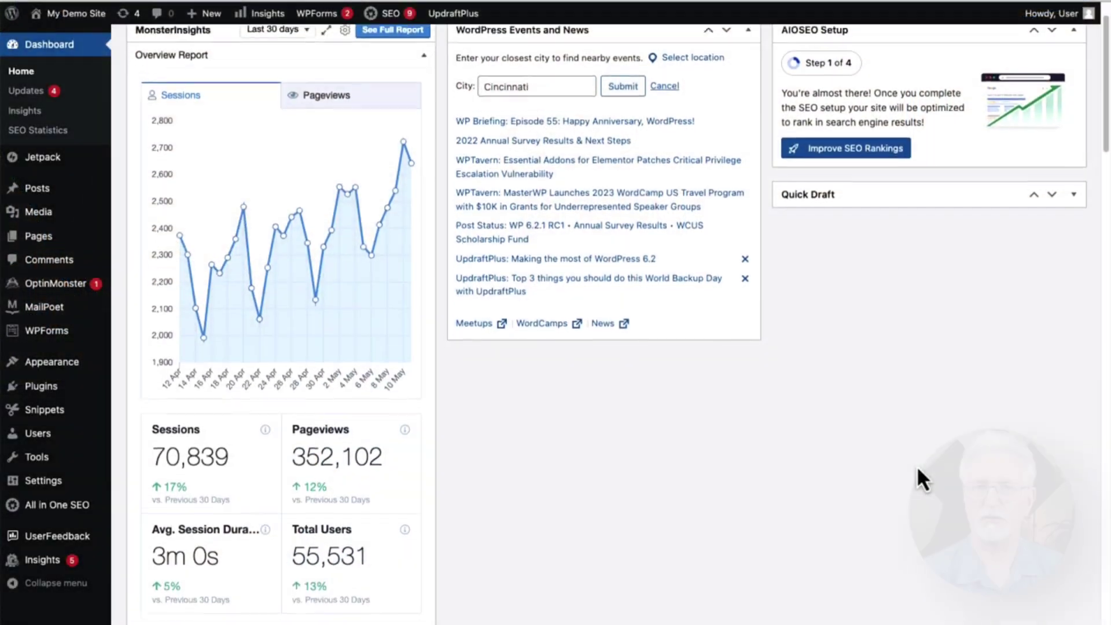
Open Insights > Reports and review the Overview Report for April 12 – May 11, 2023
{"action": "scroll", "coordinate": [916, 465], "scroll_direction": "down", "scroll_amount": 5}
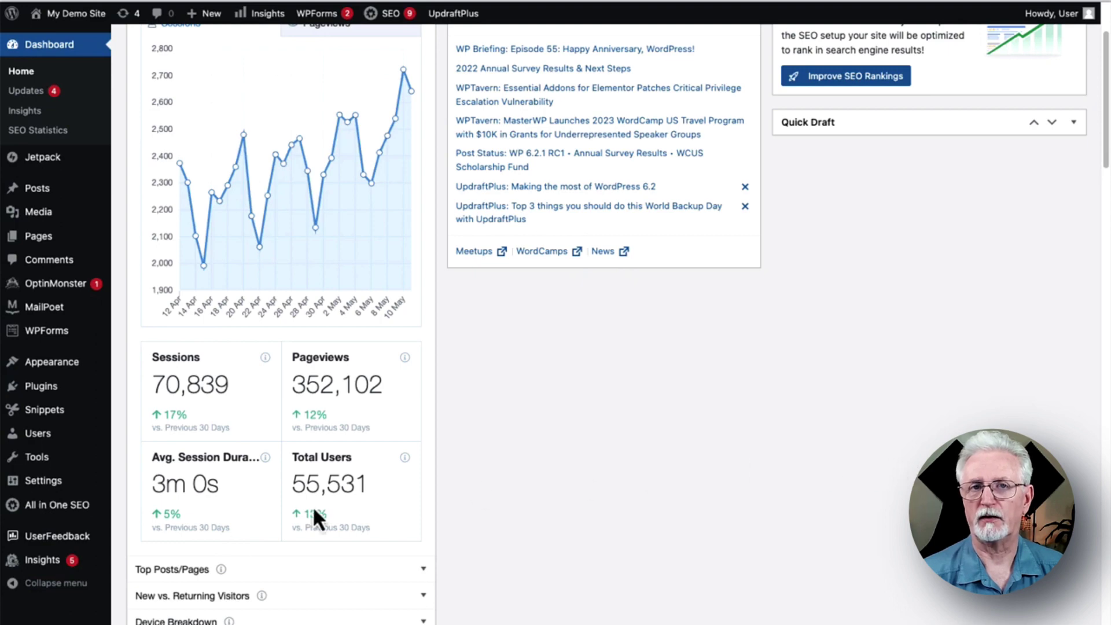
{"action": "mouse_move", "coordinate": [55, 566]}
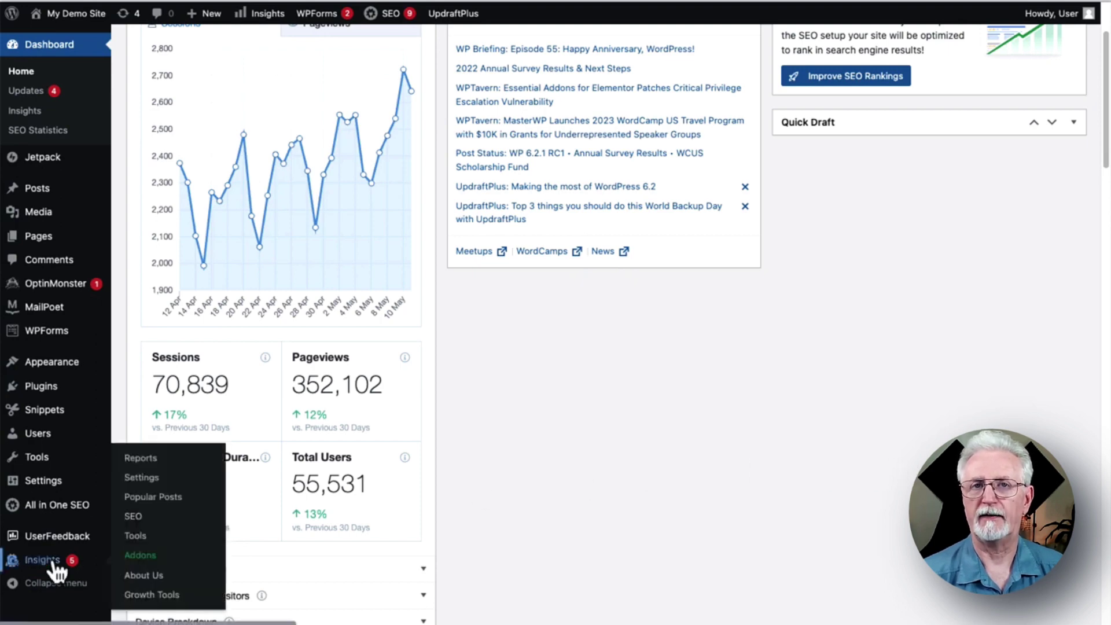
{"action": "left_click", "coordinate": [153, 458]}
{"action": "scroll", "coordinate": [1087, 278], "scroll_direction": "down", "scroll_amount": 2}
{"action": "scroll", "coordinate": [1088, 270], "scroll_direction": "down", "scroll_amount": 15}
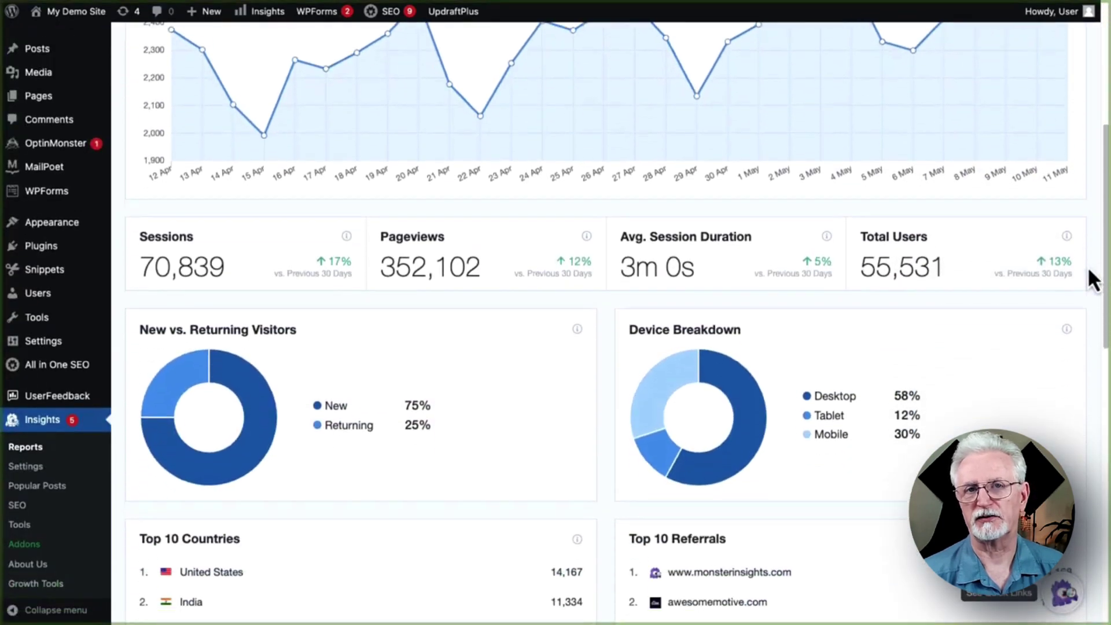
{"action": "scroll", "coordinate": [1088, 267], "scroll_direction": "down", "scroll_amount": 2}
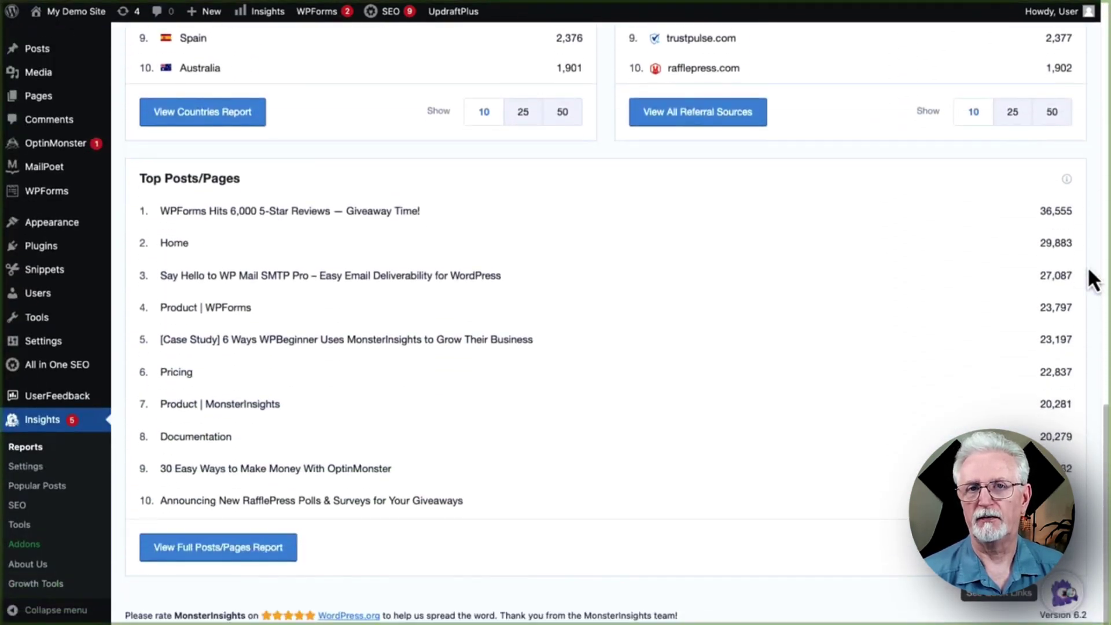
{"action": "scroll", "coordinate": [1087, 266], "scroll_direction": "up", "scroll_amount": 20}
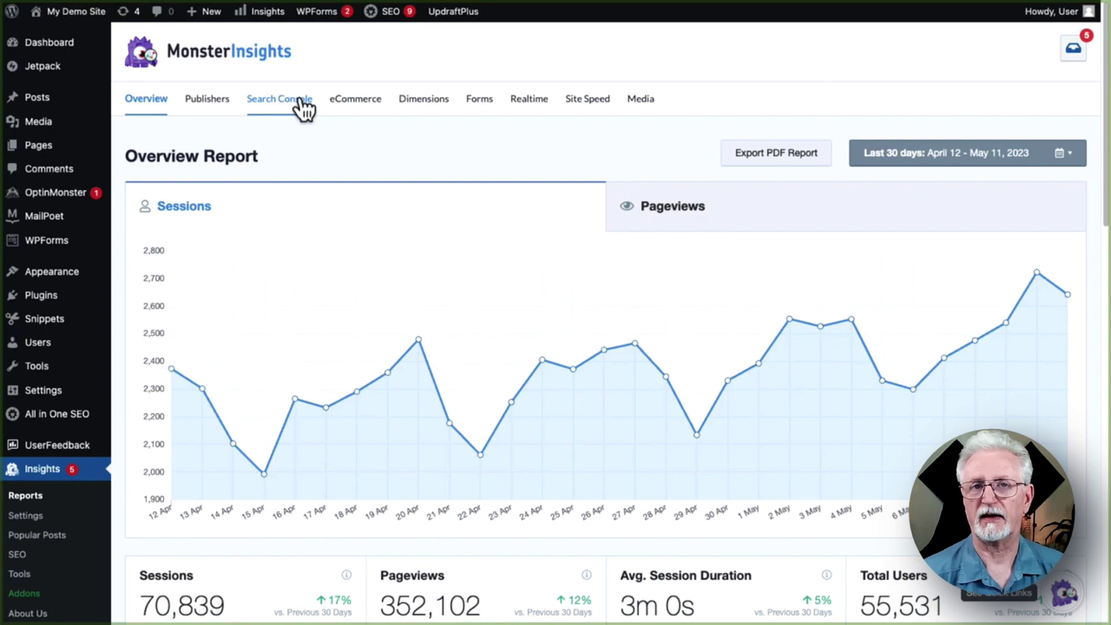
View the Publishers, Search Console and eCommerce reports in MonsterInsights
{"action": "left_click", "coordinate": [223, 105]}
{"action": "scroll", "coordinate": [1102, 244], "scroll_direction": "down", "scroll_amount": 8}
{"action": "scroll", "coordinate": [1102, 244], "scroll_direction": "down", "scroll_amount": 15}
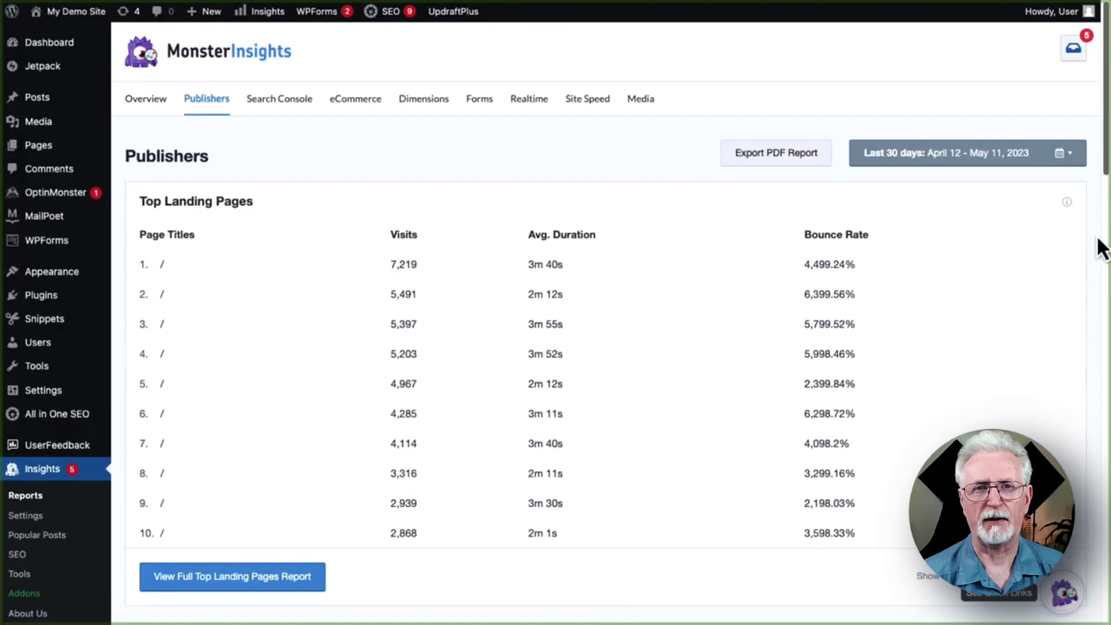
{"action": "left_click", "coordinate": [278, 100]}
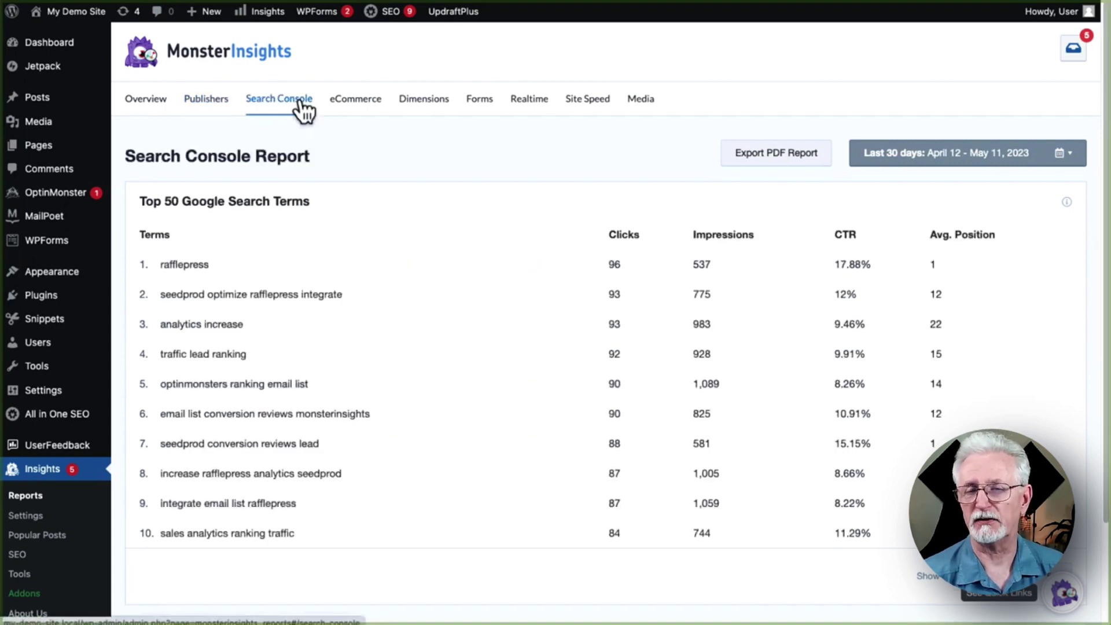
{"action": "left_click", "coordinate": [341, 102]}
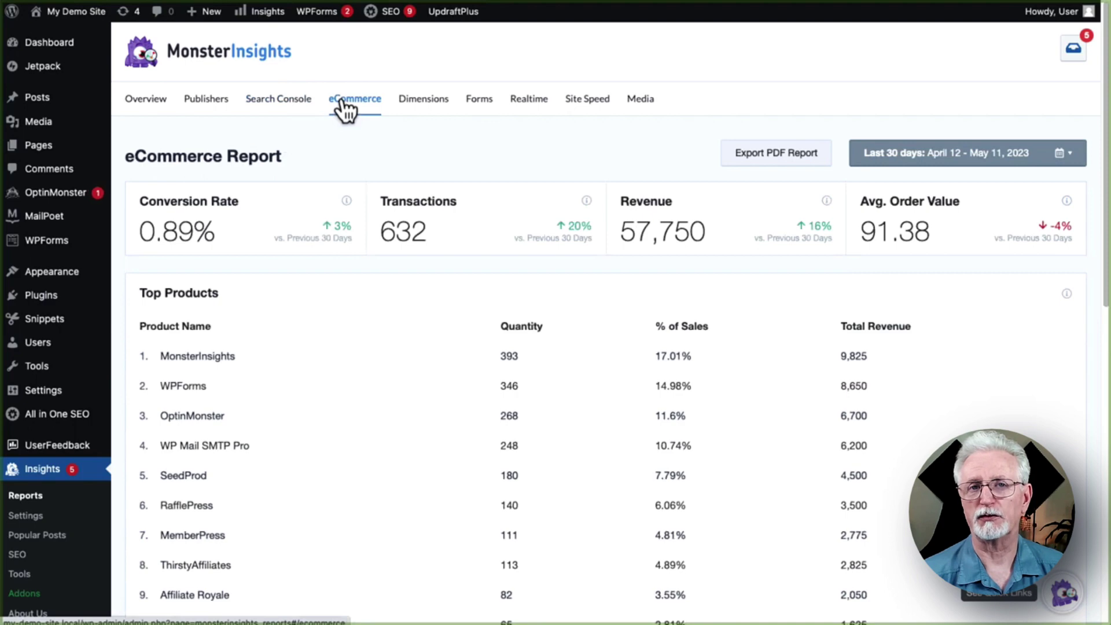
{"action": "scroll", "coordinate": [344, 108], "scroll_direction": "down", "scroll_amount": 8}
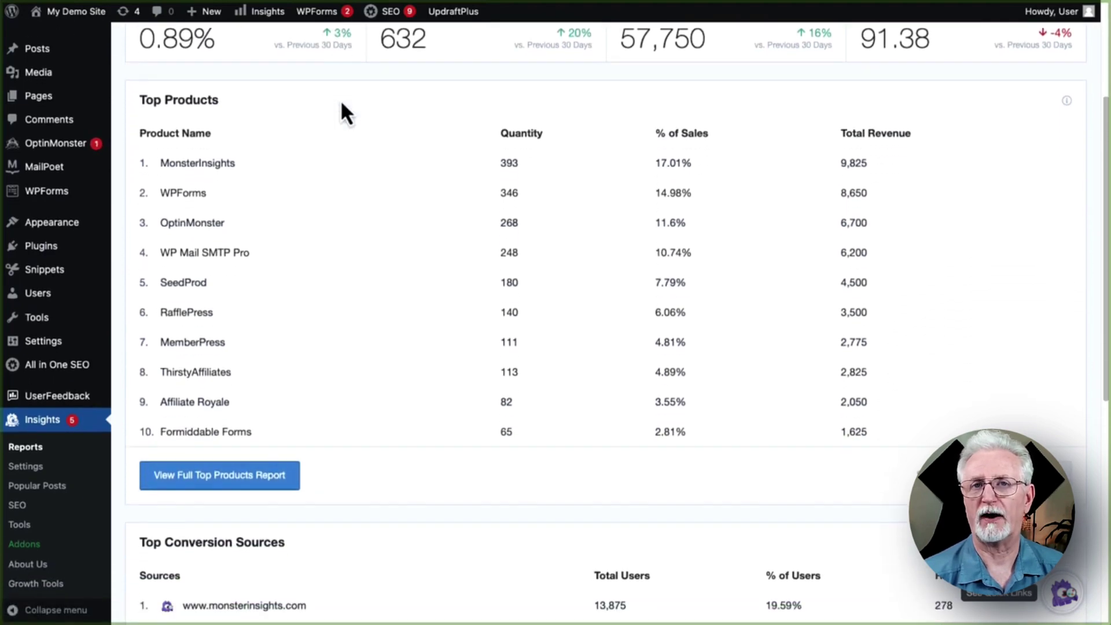
{"action": "scroll", "coordinate": [342, 105], "scroll_direction": "down", "scroll_amount": 4}
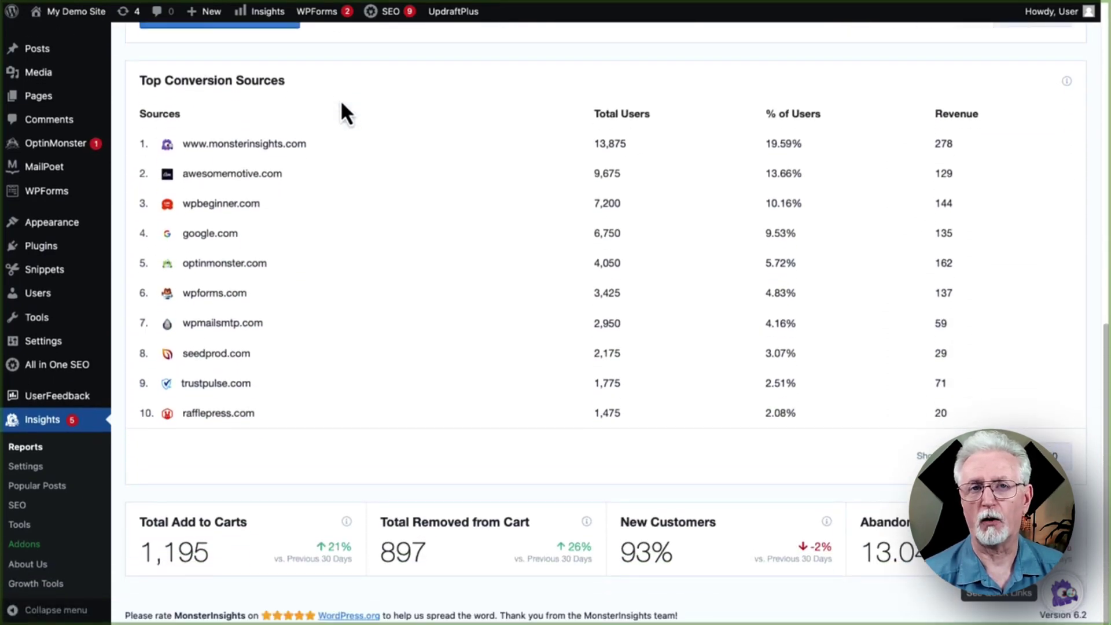
{"action": "scroll", "coordinate": [341, 104], "scroll_direction": "up", "scroll_amount": 1}
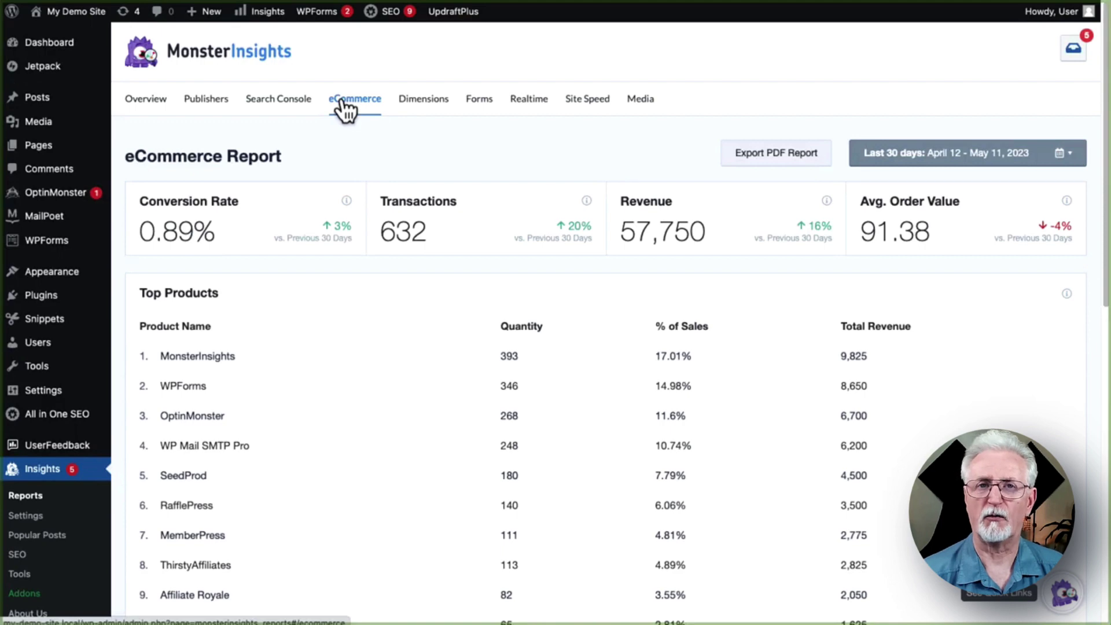
View the Dimensions, Forms, Realtime, Site Speed and Media reports, ending on video plays
{"action": "left_click", "coordinate": [428, 101]}
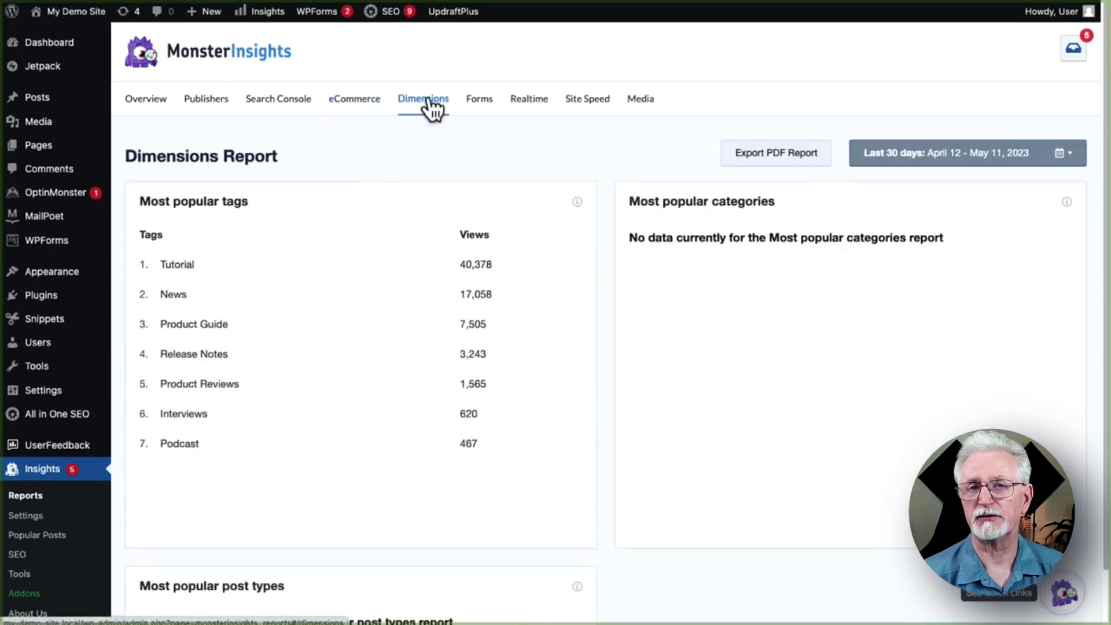
{"action": "left_click", "coordinate": [478, 101]}
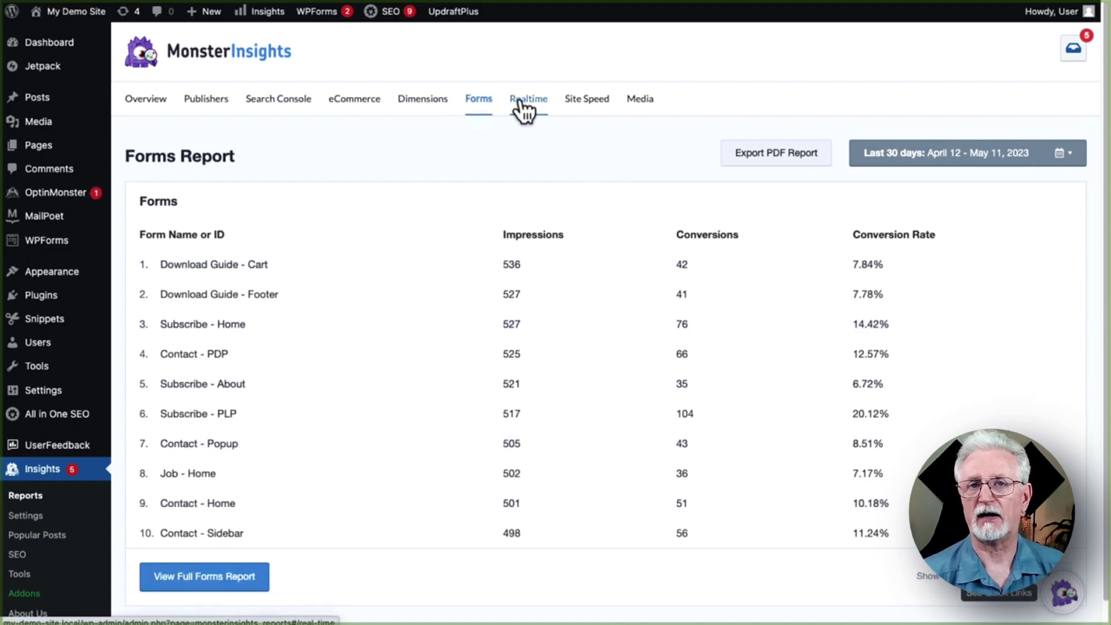
{"action": "left_click", "coordinate": [521, 104]}
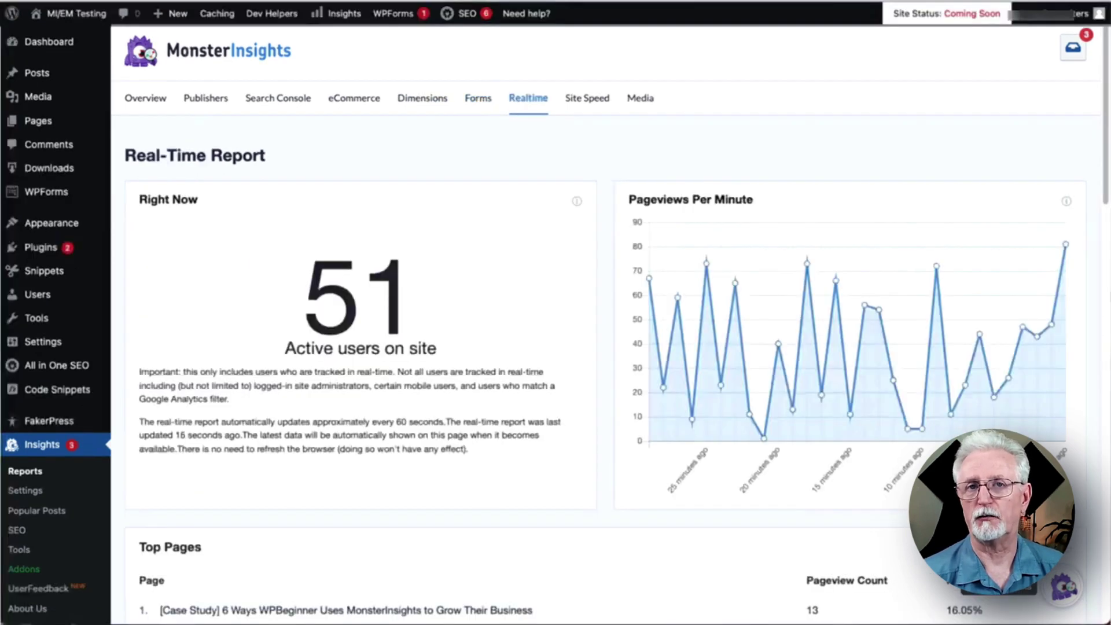
{"action": "scroll", "coordinate": [555, 323], "scroll_direction": "down", "scroll_amount": 1}
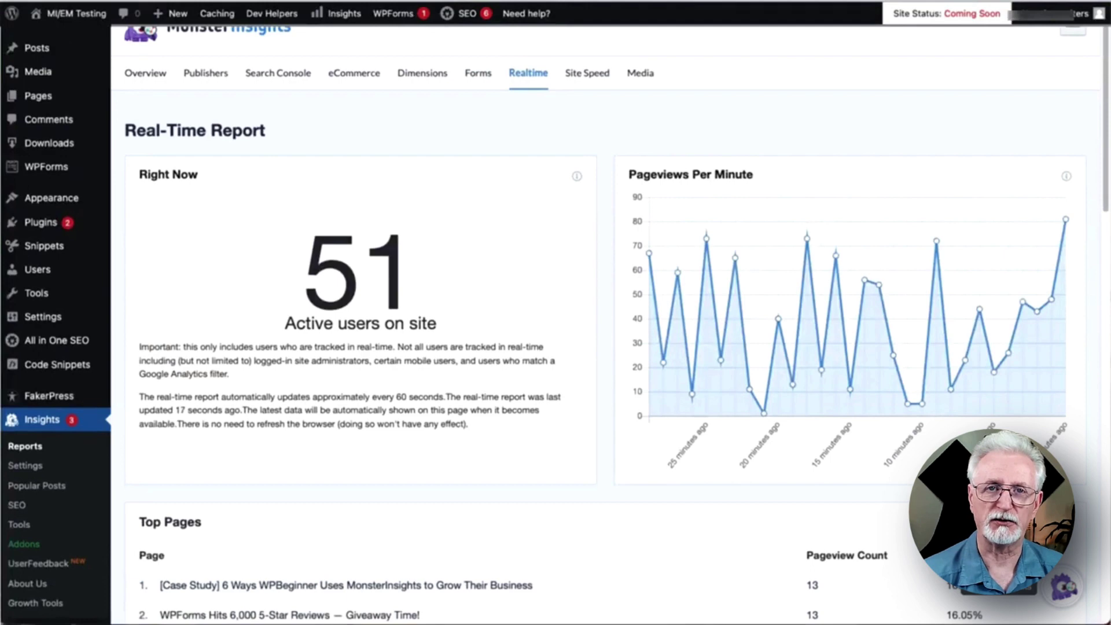
{"action": "scroll", "coordinate": [575, 105], "scroll_direction": "up", "scroll_amount": 1}
{"action": "left_click", "coordinate": [578, 100]}
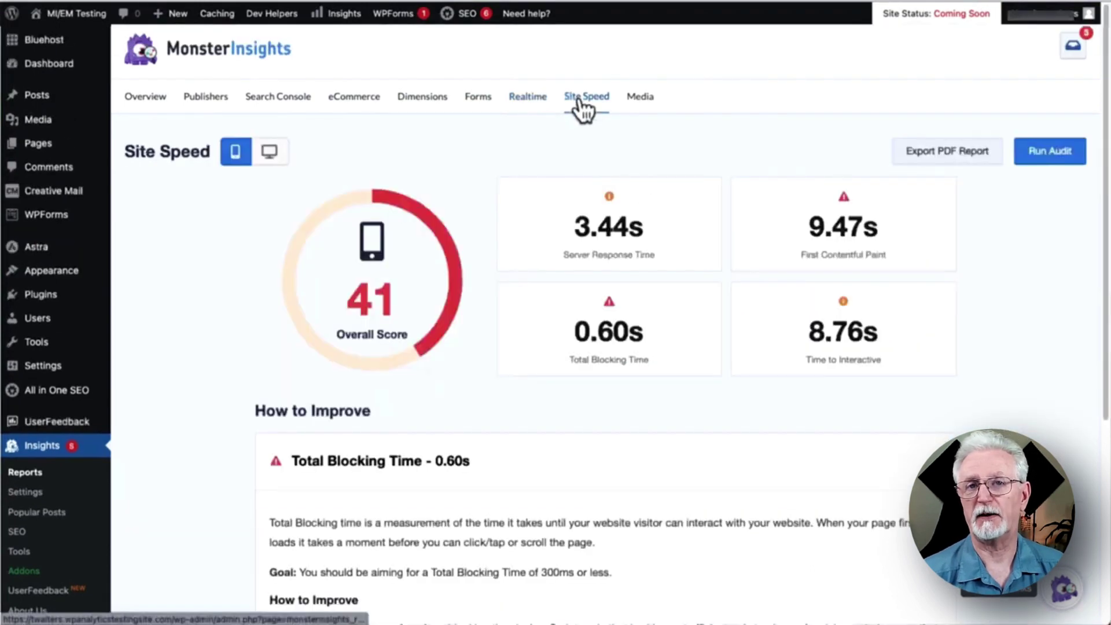
{"action": "left_click", "coordinate": [633, 99]}
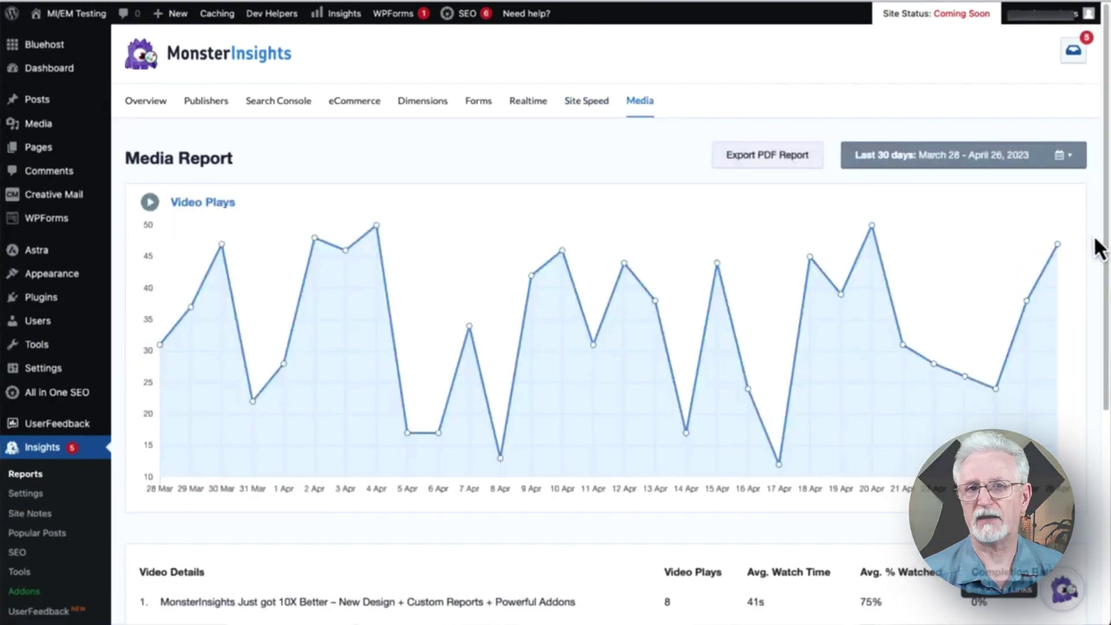
{"action": "scroll", "coordinate": [1098, 249], "scroll_direction": "down", "scroll_amount": 5}
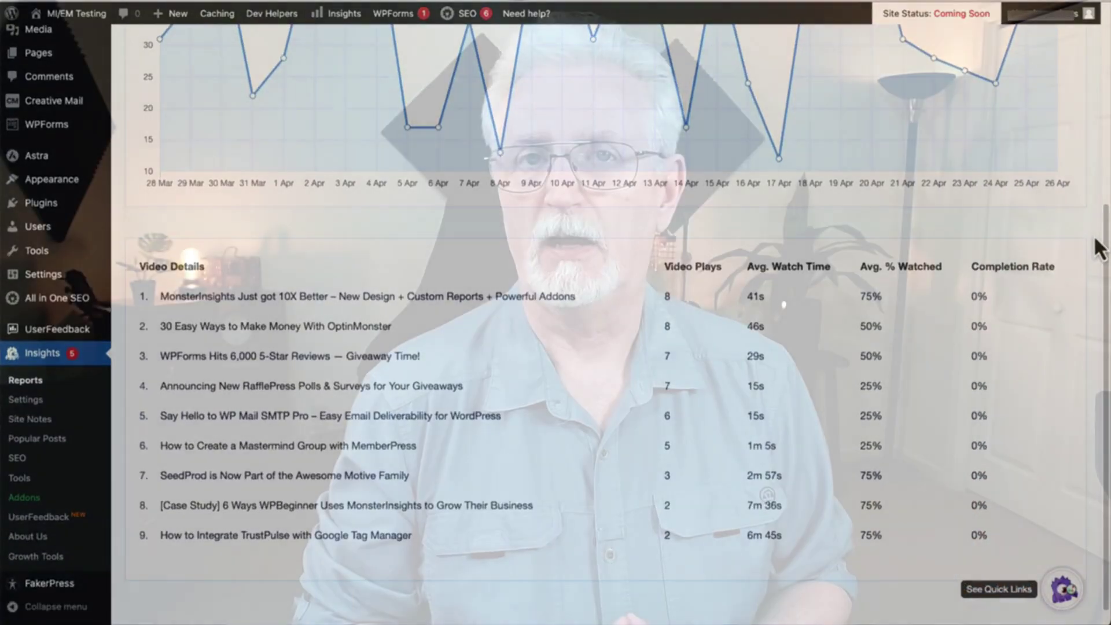